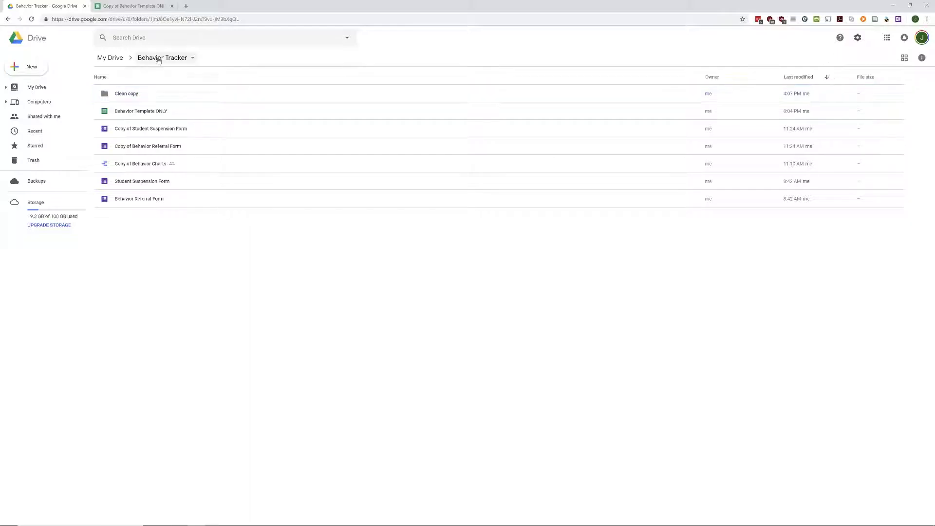
- Open the copied Behavior Referral Form from the Clean copy folder and preview it as a respondent
left_click(130, 95)
double_click(130, 96)
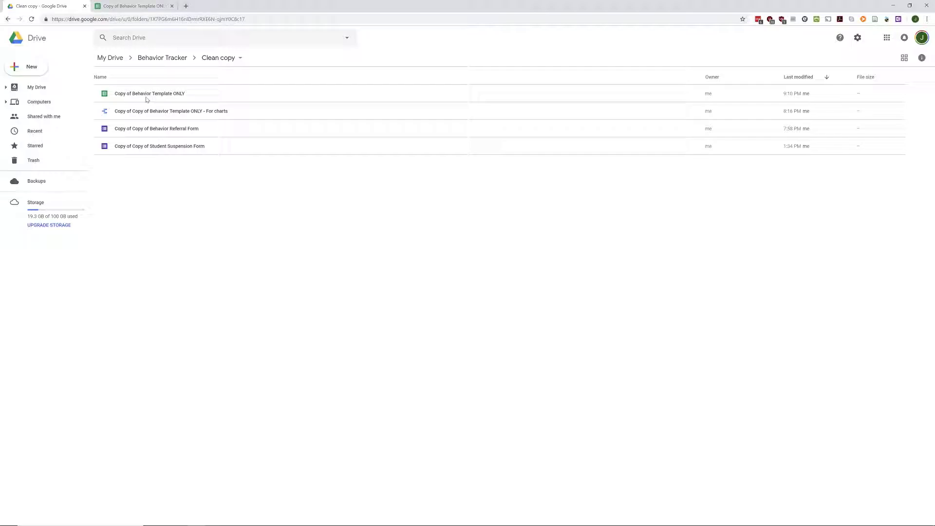
left_click(147, 130)
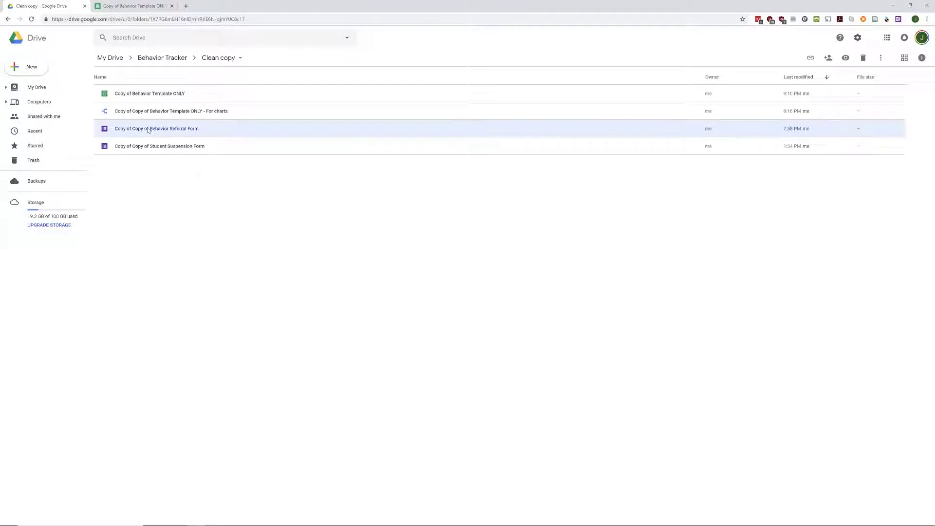
left_click(150, 151)
left_click(150, 130)
left_click(167, 148)
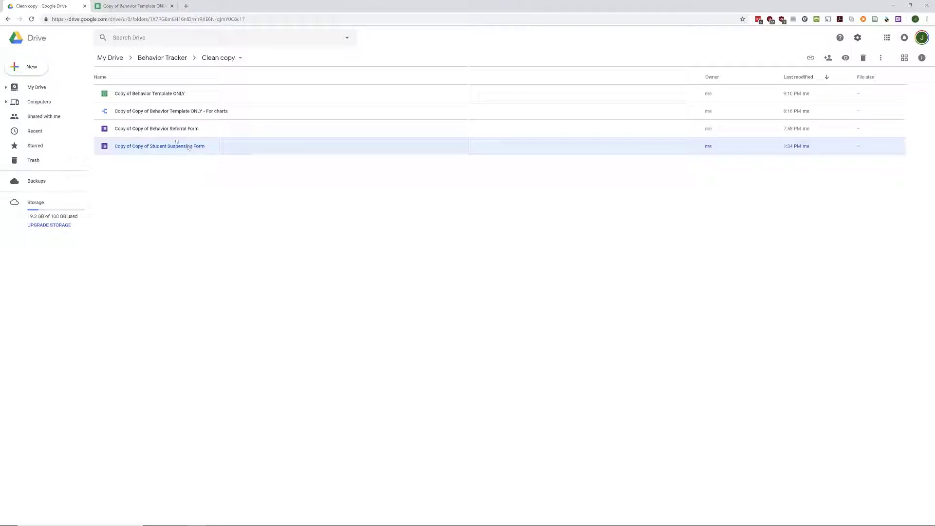
double_click(175, 129)
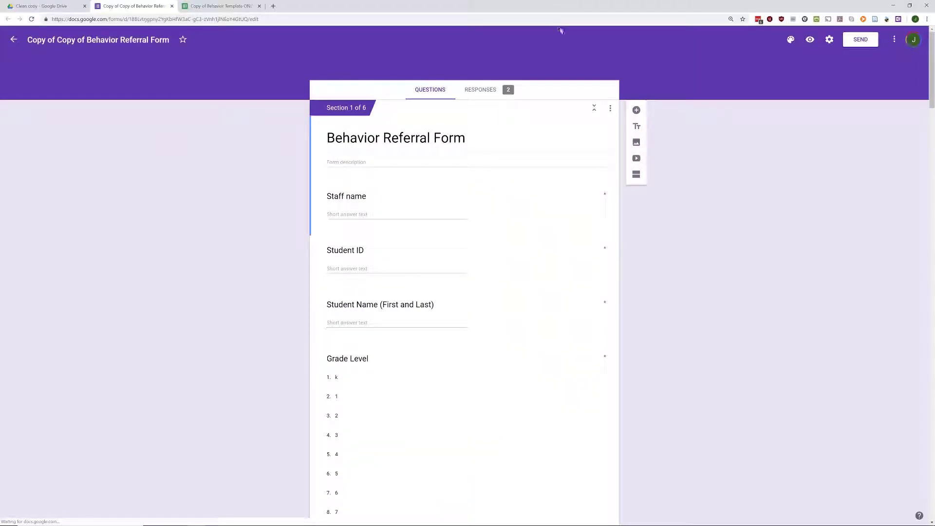
left_click(810, 39)
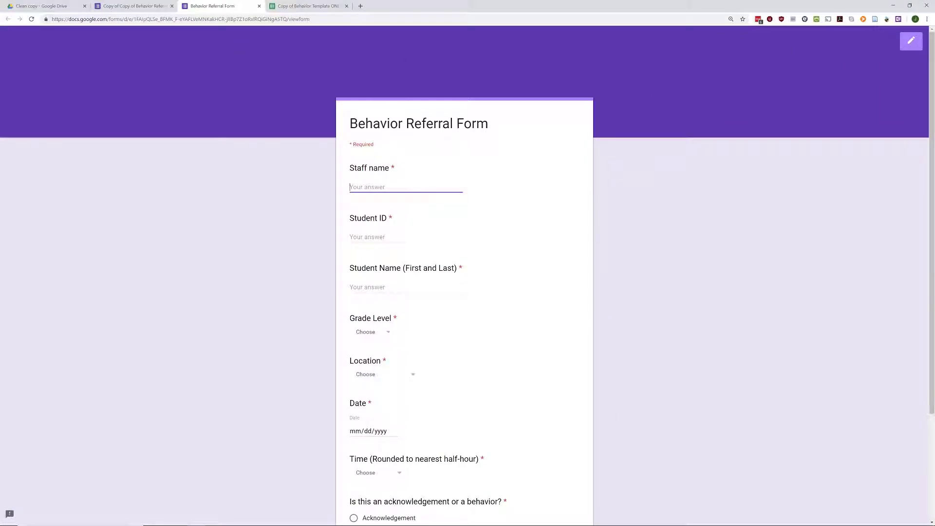
- Fill in the staff name, the student ID and the student's first and last name
type("John")
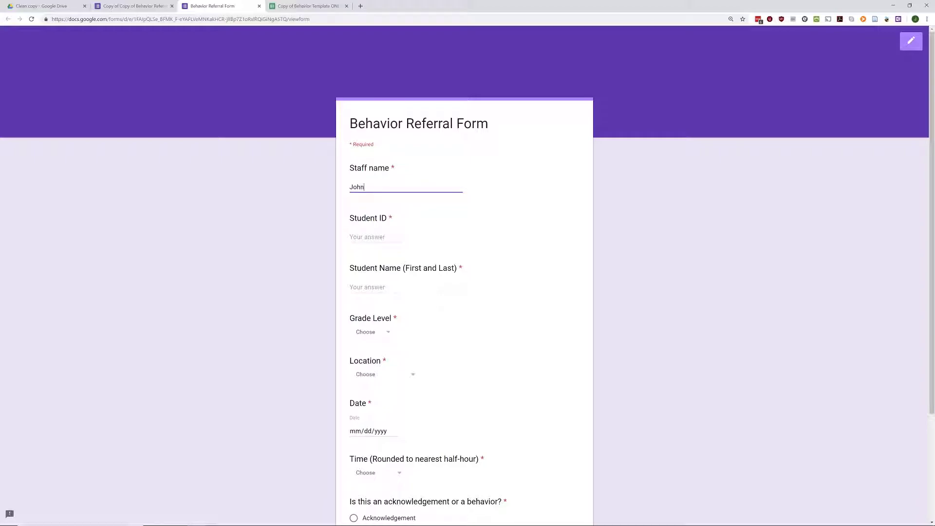
key("Tab")
type("12345")
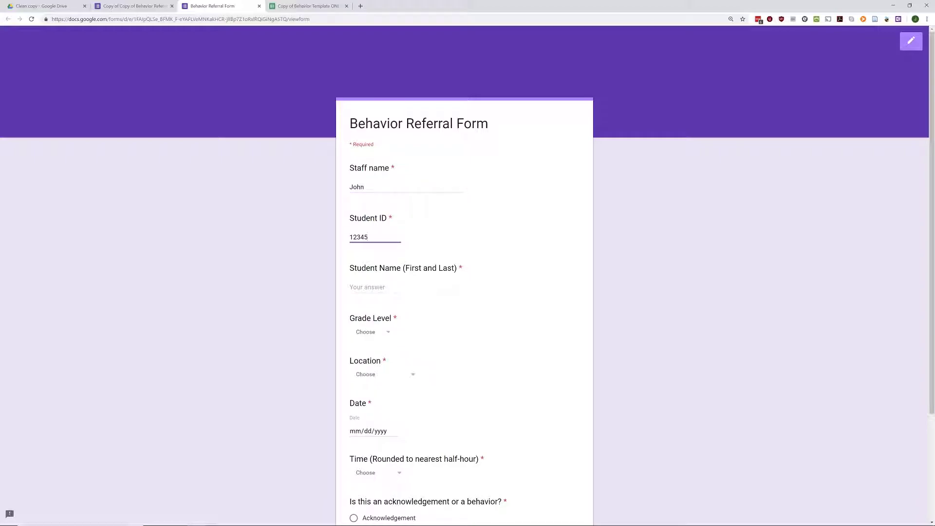
key("Tab")
type("Jim Flint")
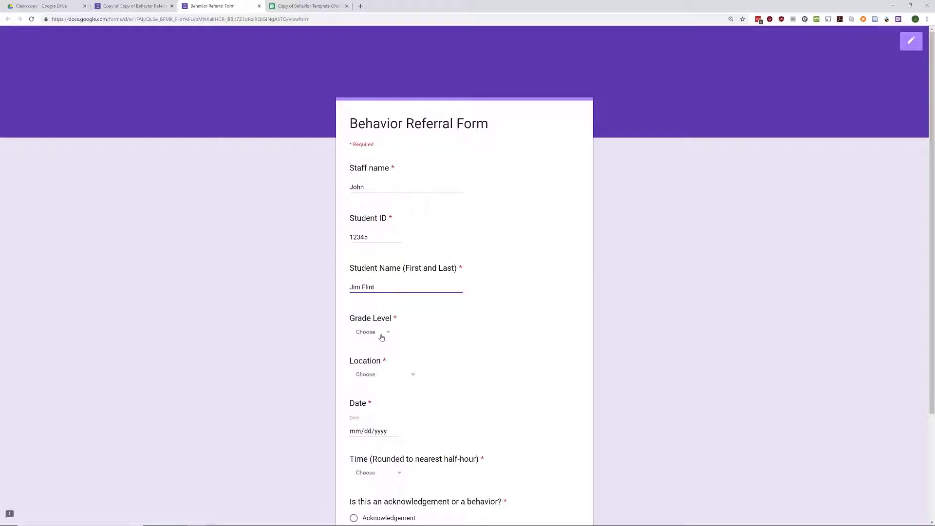
- Set the grade level to 6 and the location to Cafeteria
left_click(379, 335)
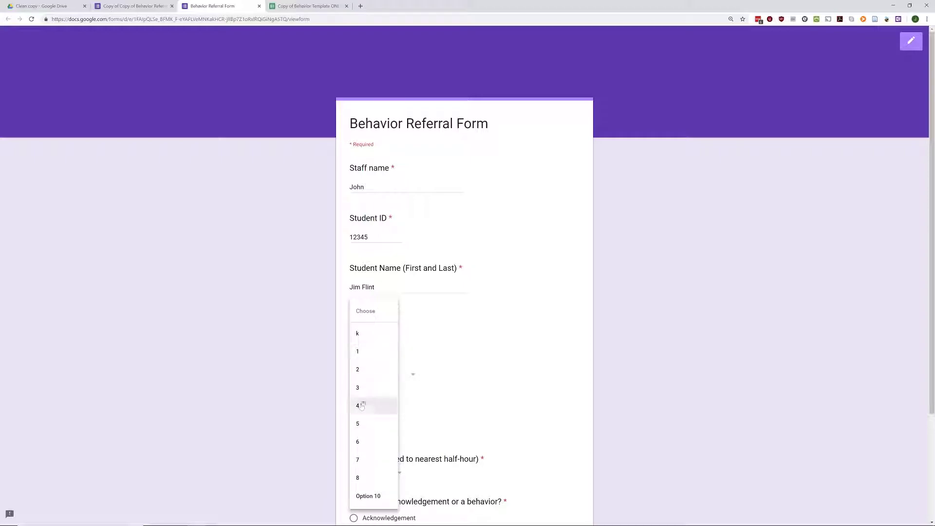
left_click(362, 388)
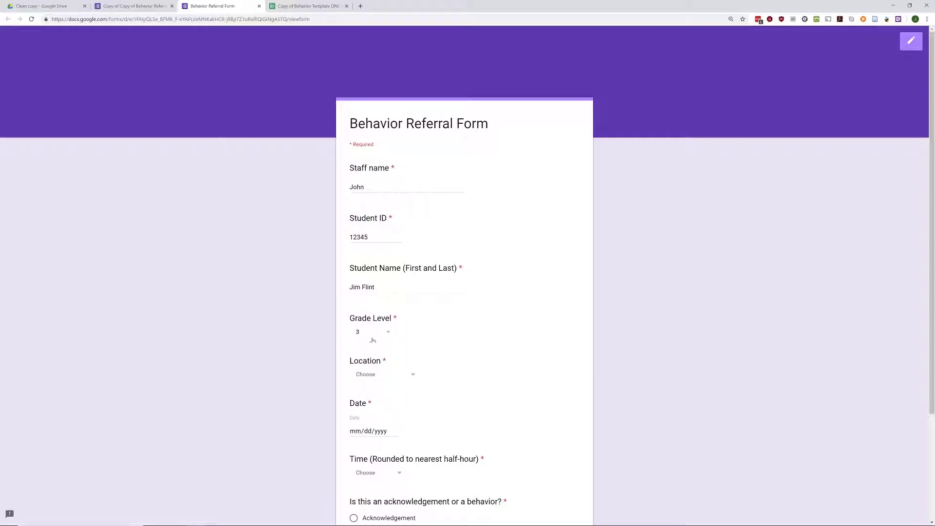
left_click(372, 339)
left_click(366, 388)
scroll(413, 375, "down", 3)
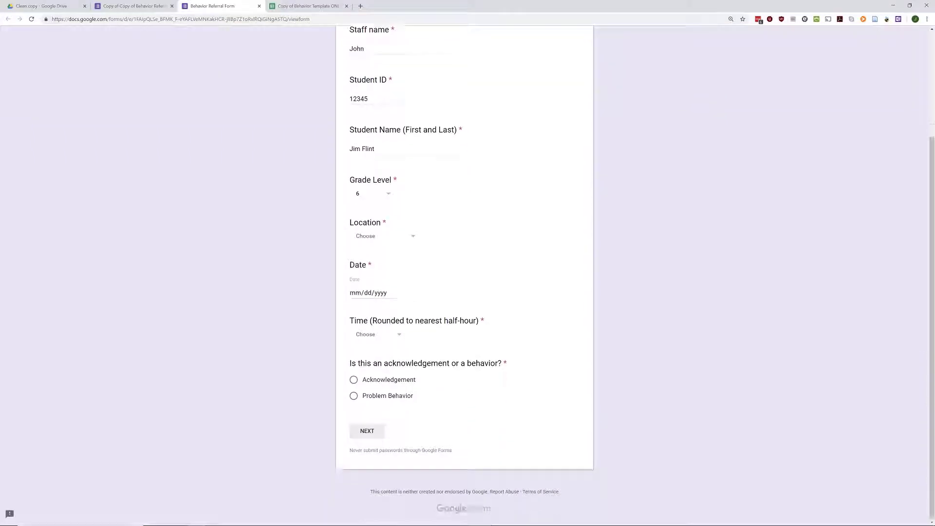
left_click(404, 242)
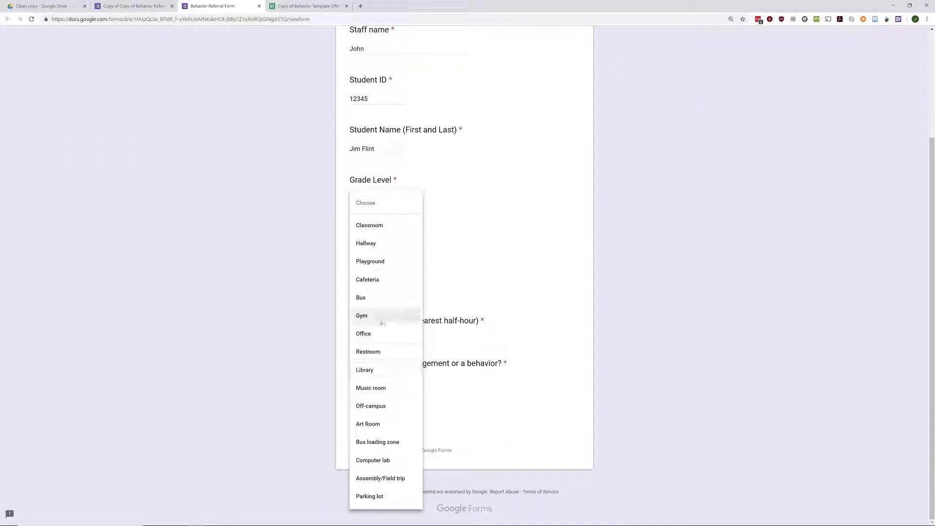
left_click(381, 281)
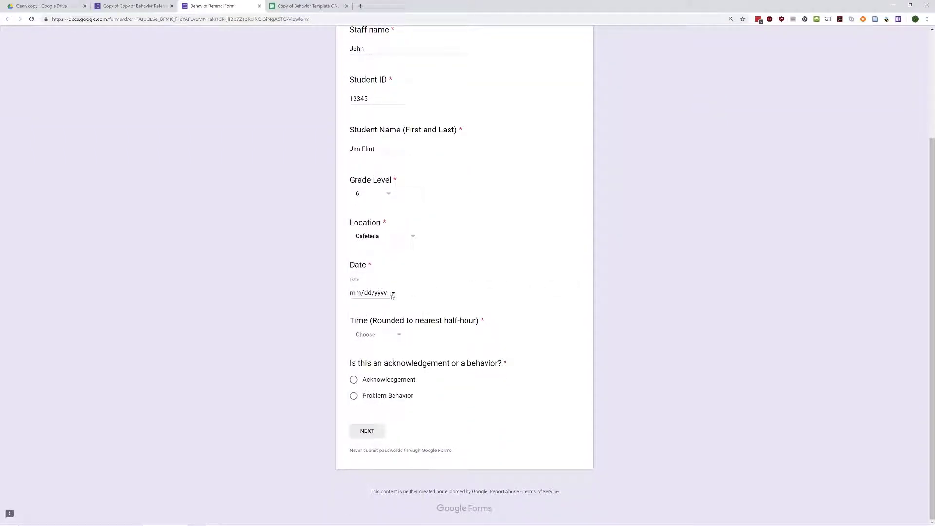
- Set the incident date to 01/29/2019 and the time to 10:30
left_click(393, 293)
left_click(388, 386)
left_click(400, 337)
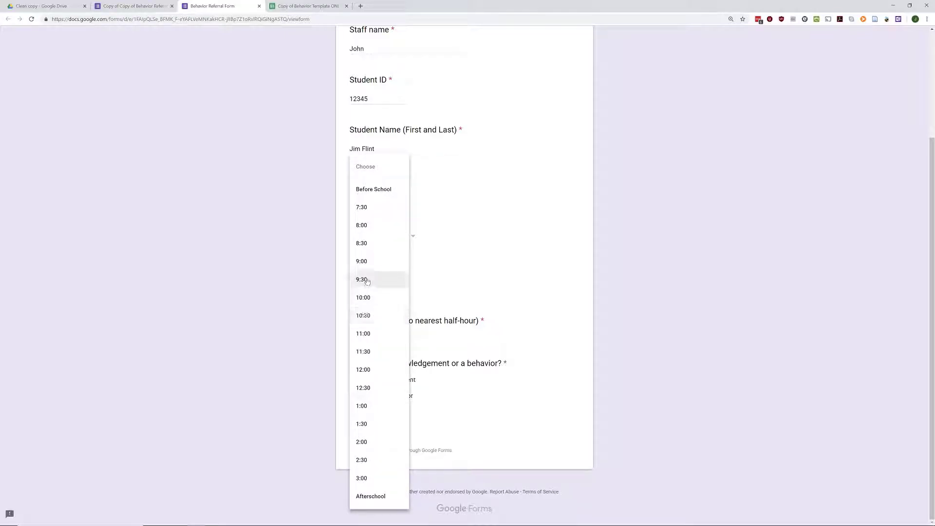
left_click(365, 317)
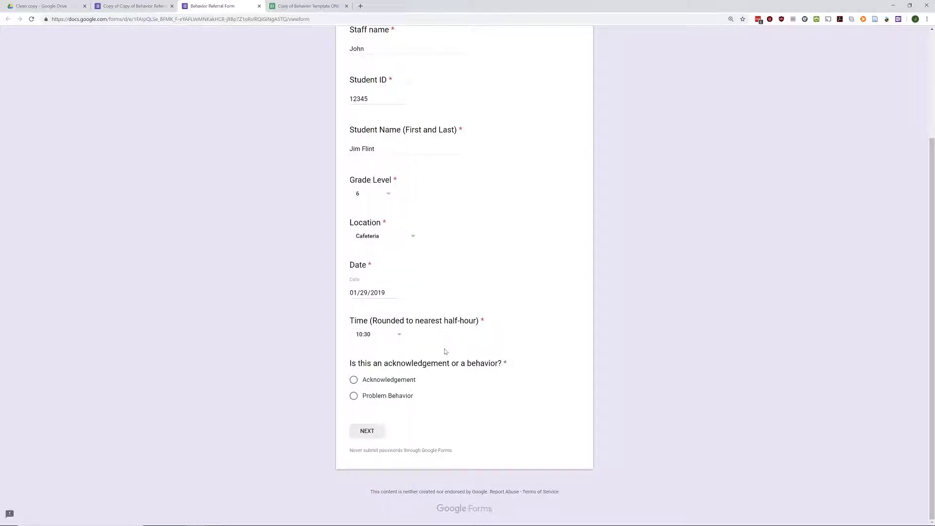
- Classify the report as Acknowledgement to view the Acknowledgments section, and return to the first page
left_click(353, 380)
left_click(364, 432)
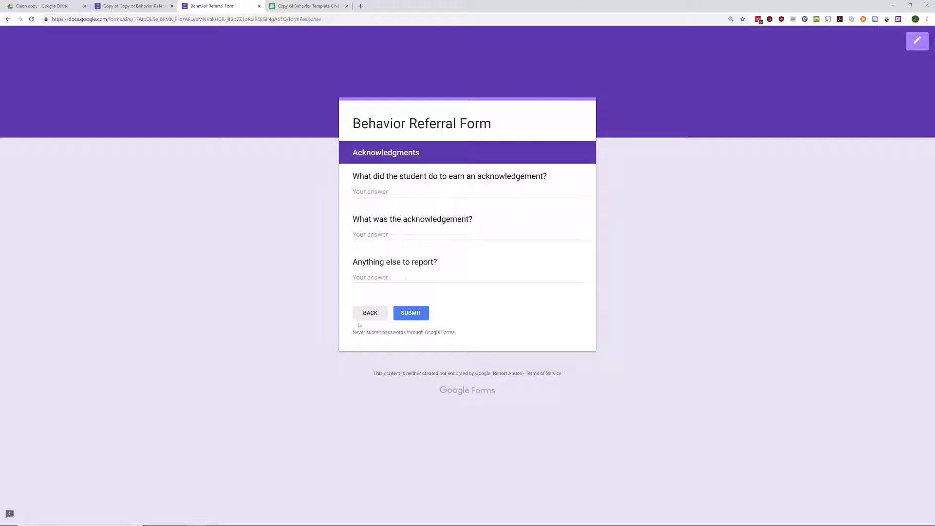
left_click(379, 313)
scroll(375, 307, "down", 3)
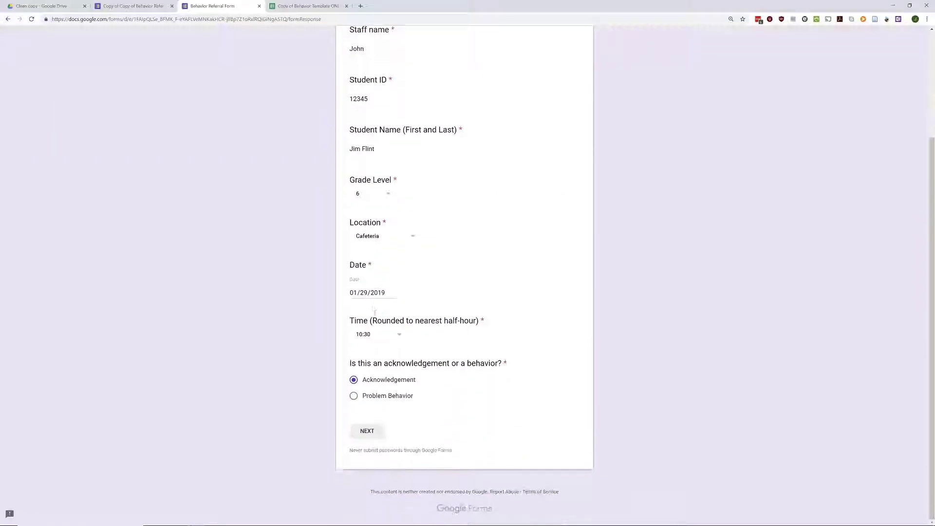
- Classify the report as Problem Behavior and continue to the Major or Minor section
left_click(353, 395)
left_click(367, 430)
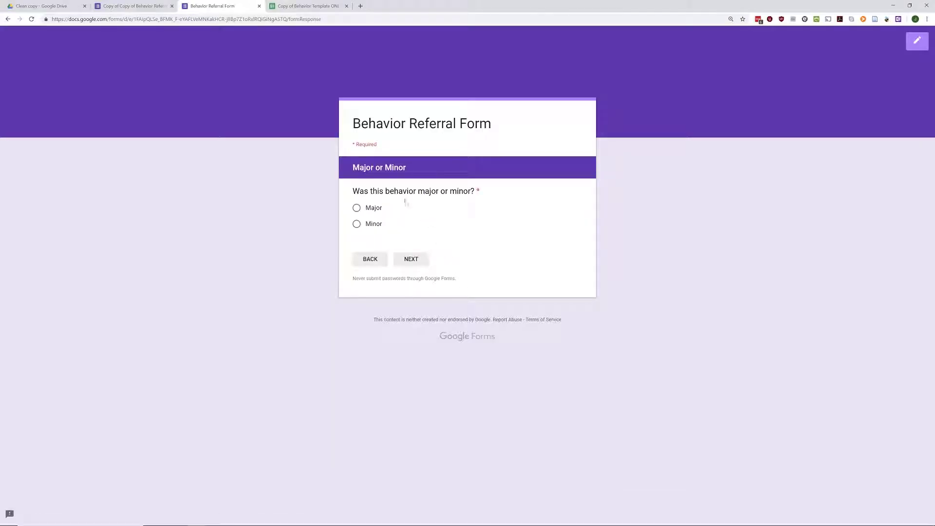
- Choose Major to view the Major Behaviors section, and return to the severity question
left_click(373, 210)
left_click(407, 261)
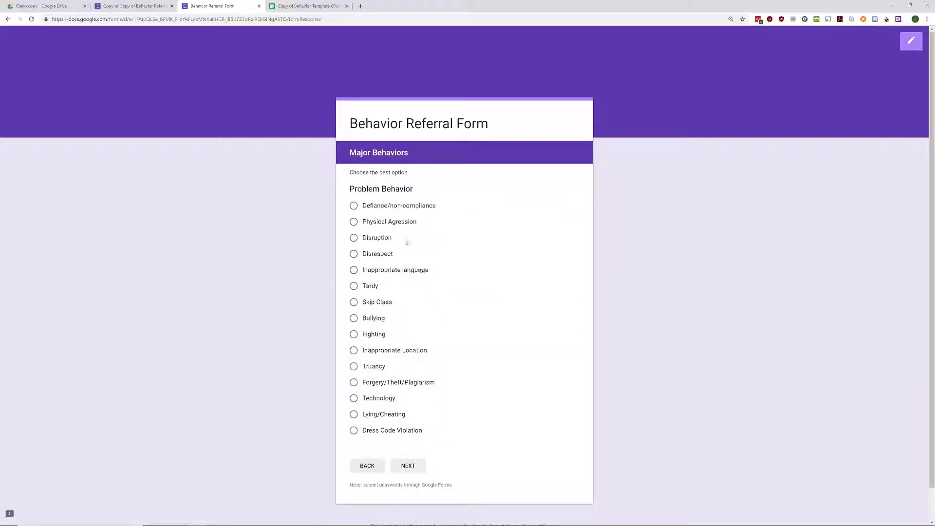
left_click(367, 466)
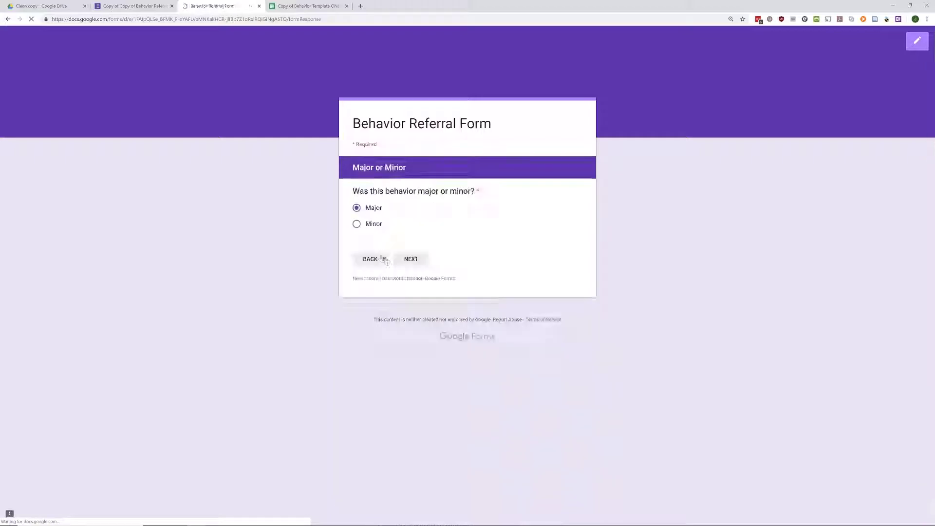
- Classify the behavior as Minor, with Disrespect as the problem behavior and Time out as the action taken
left_click(359, 225)
left_click(404, 260)
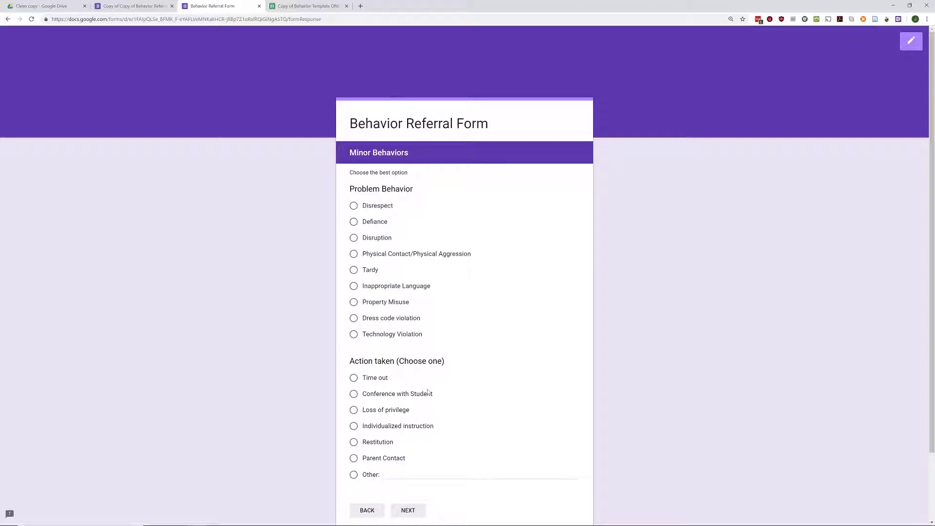
scroll(427, 392, "down", 2)
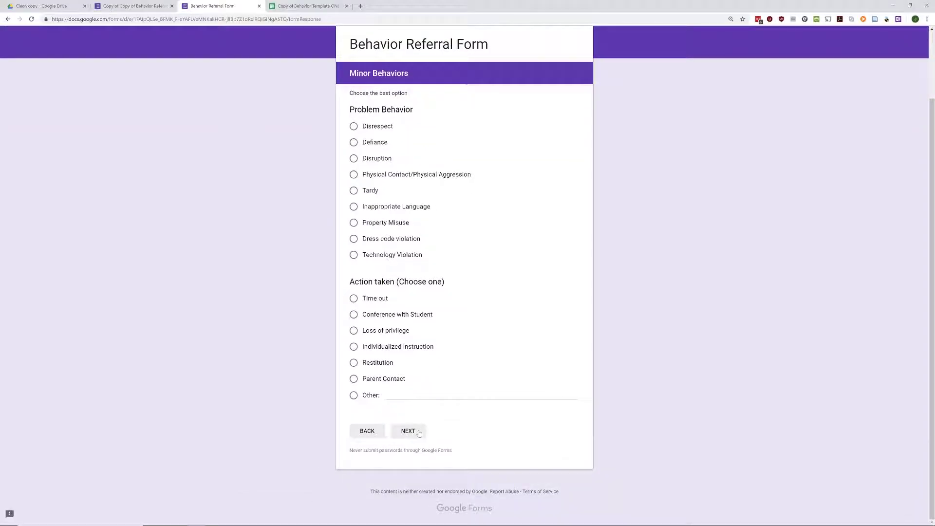
left_click(353, 127)
left_click(354, 299)
left_click(418, 434)
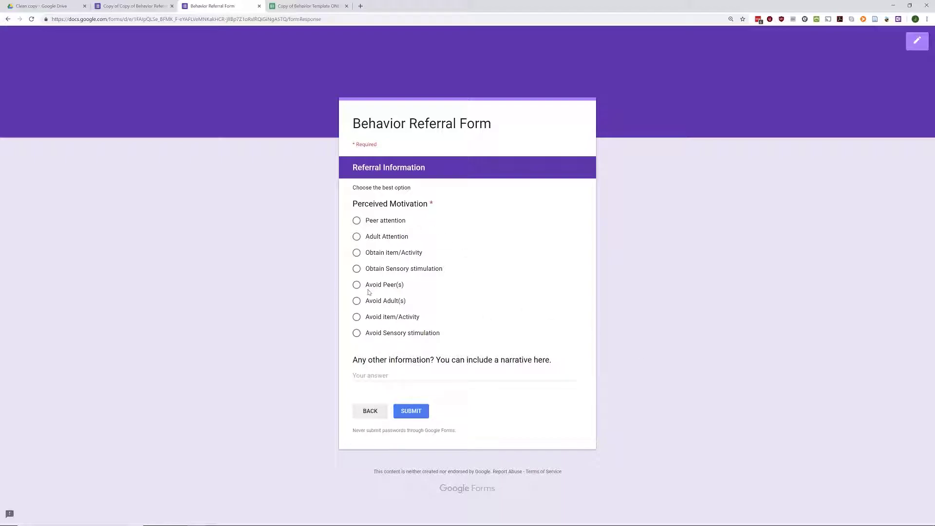
- Set the perceived motivation to Adult Attention and submit the referral
left_click(357, 222)
left_click(356, 237)
key("Tab")
left_click(415, 413)
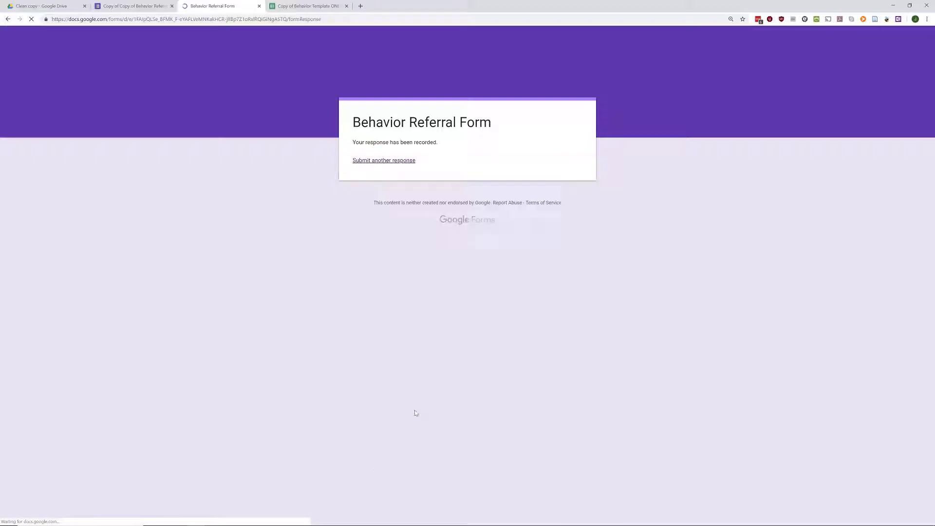
- Open a new blank response of the Behavior Referral Form
left_click(394, 161)
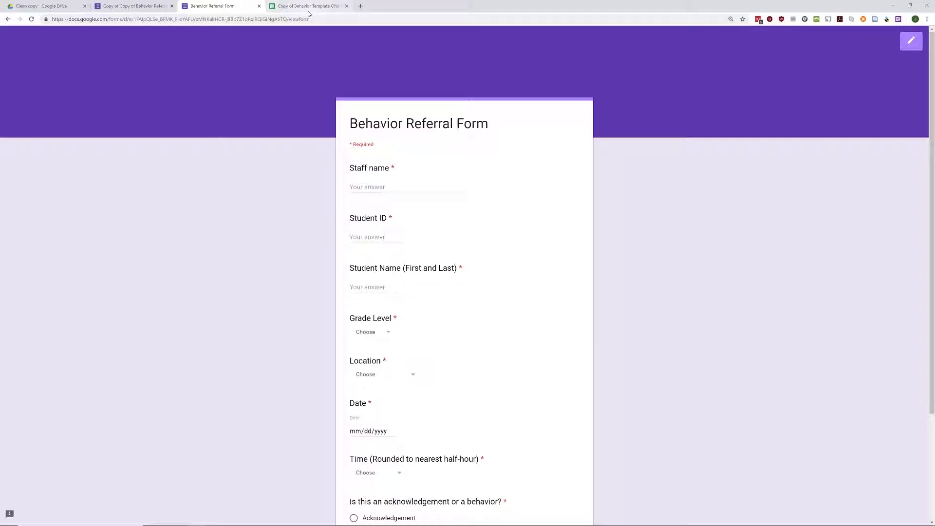
scroll(382, 151, "down", 3)
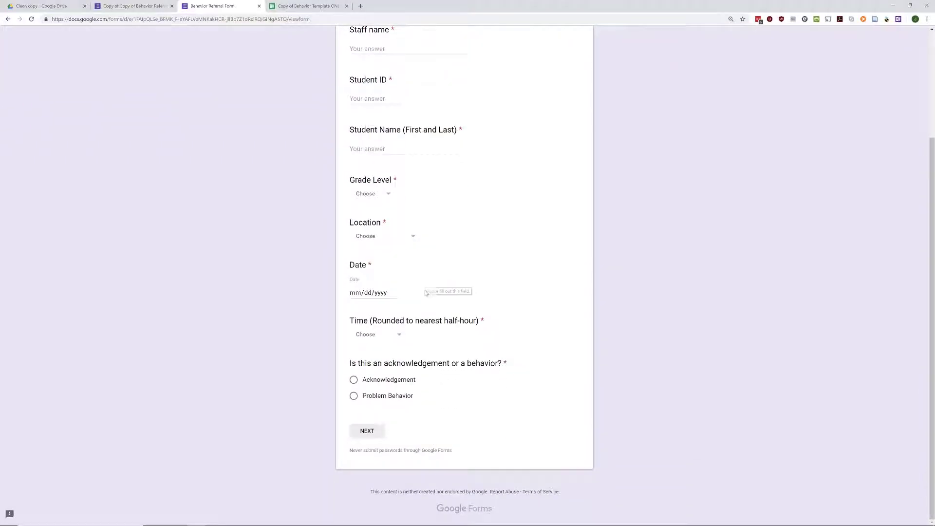
scroll(382, 151, "up", 3)
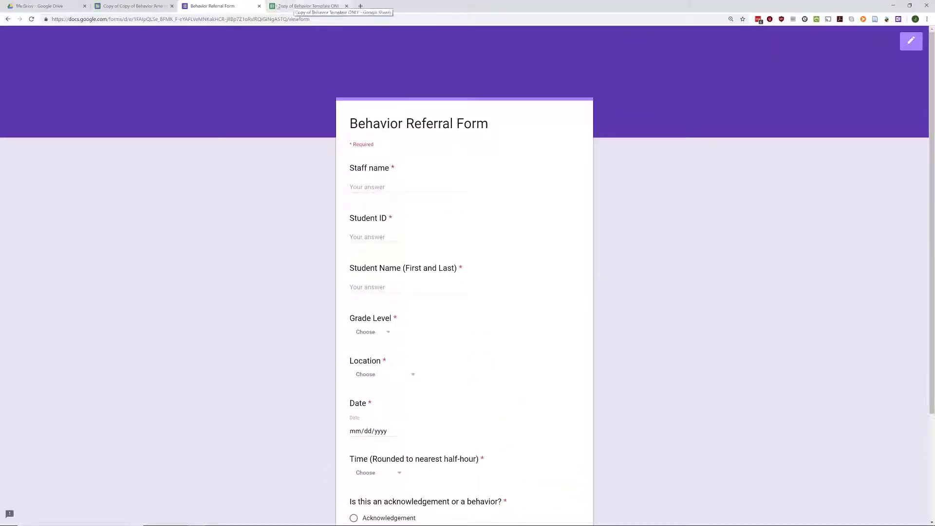
- Switch to the Google Sheets response spreadsheet and delete empty rows 2 and 3 of Referral Form Responses
left_click(133, 9)
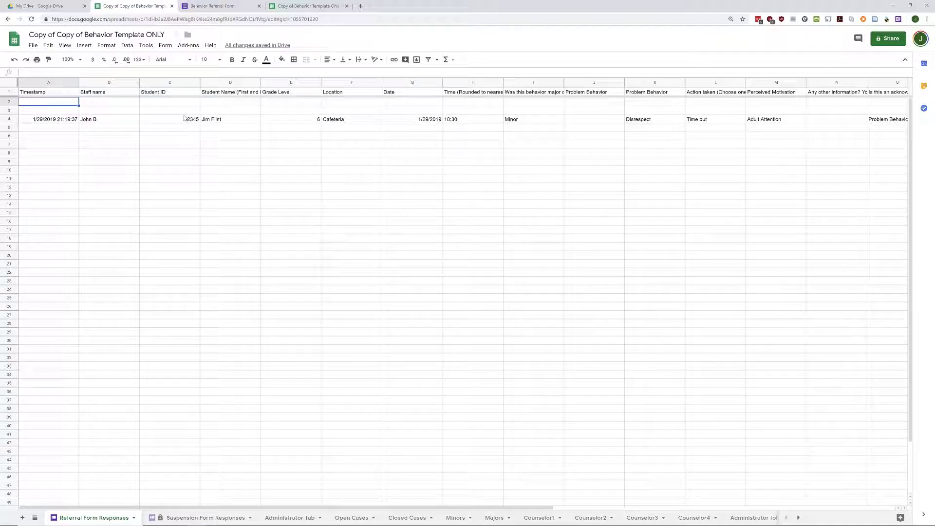
left_click_drag(9, 102, 8, 110)
right_click(11, 113)
left_click(34, 203)
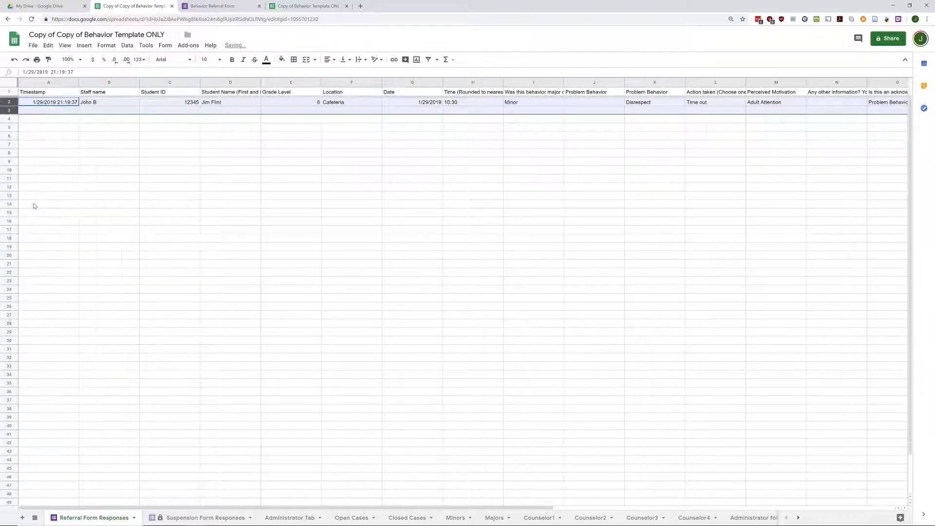
- Examine the submitted referral's answers in row 2, from the student ID and date through to the perceived motivation
left_click(96, 112)
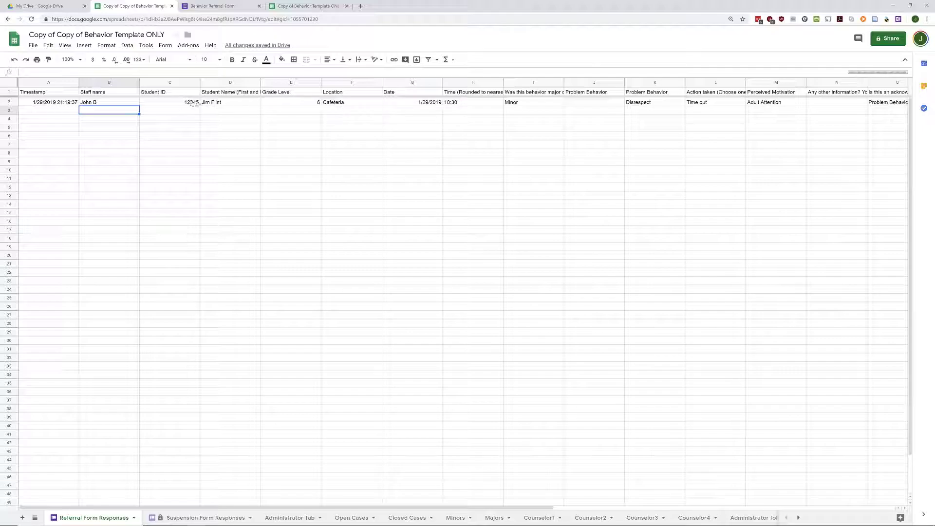
left_click(184, 105)
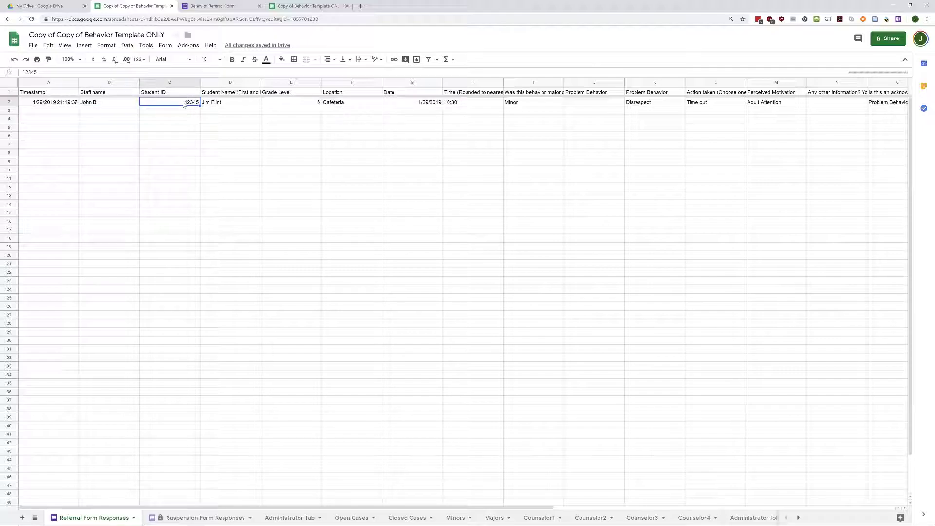
left_click(404, 104)
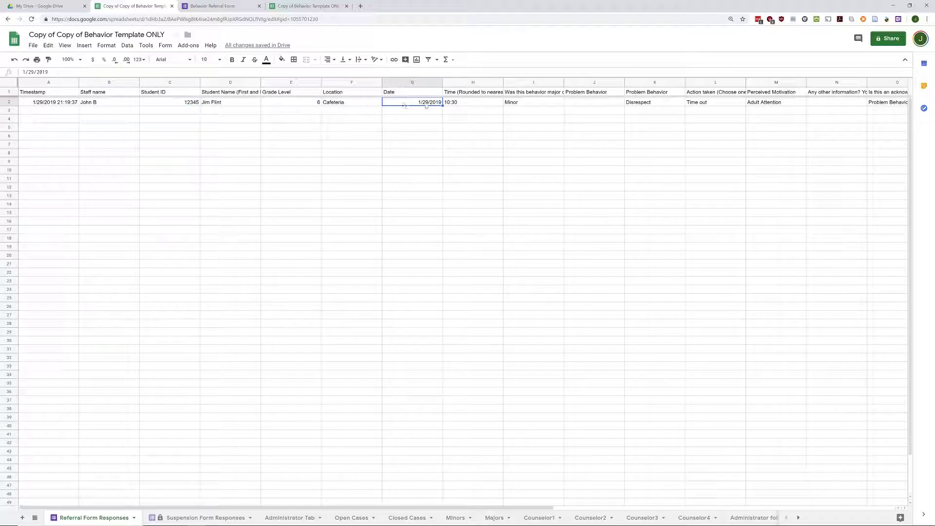
left_click(459, 105)
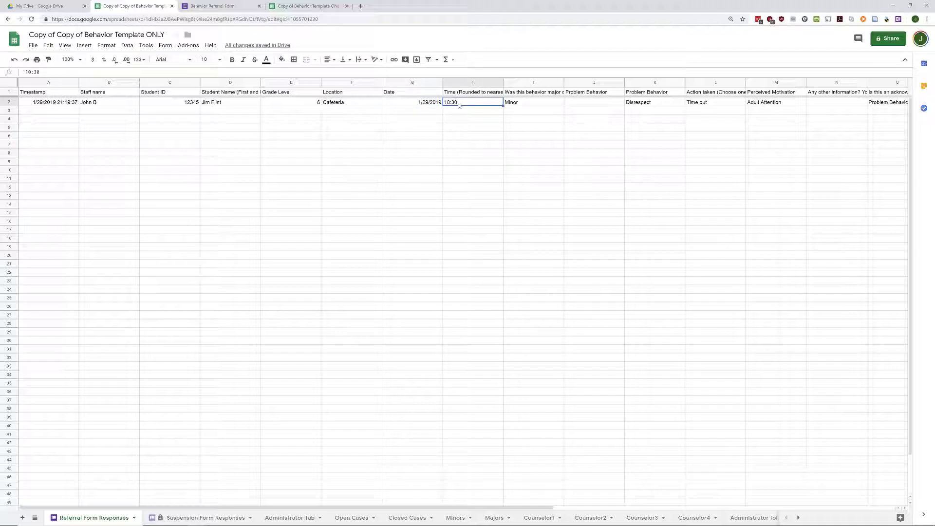
left_click(530, 108)
left_click(648, 107)
left_click(710, 106)
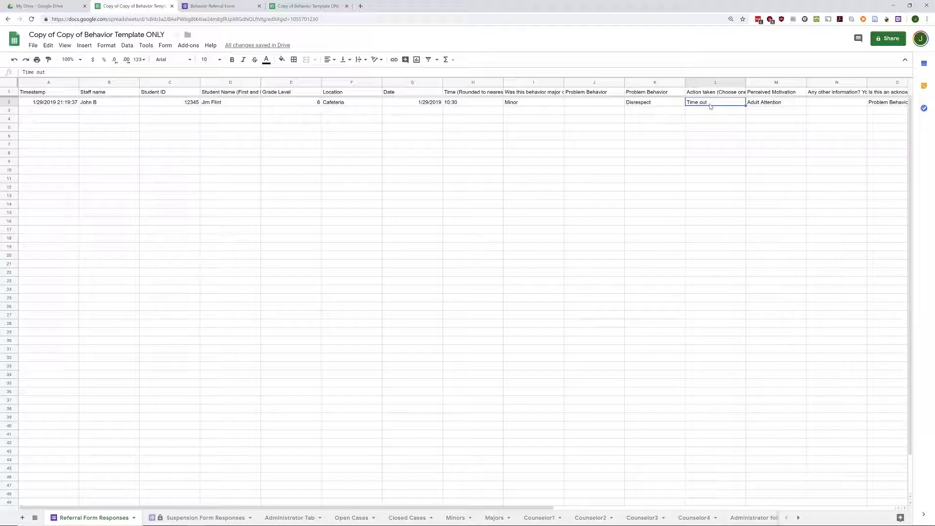
left_click(769, 103)
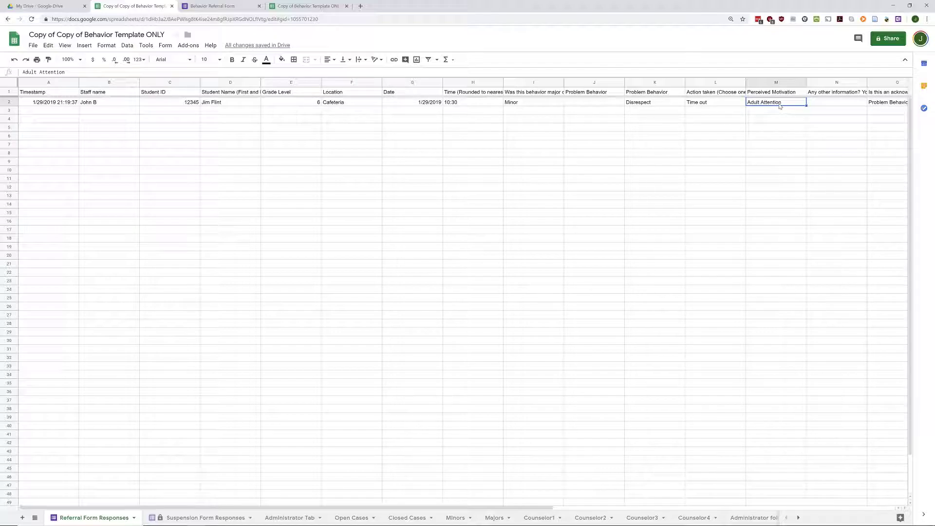
- View the remaining columns of the submitted referral and open the Administrator Tab sheet
left_click_drag(534, 509, 677, 508)
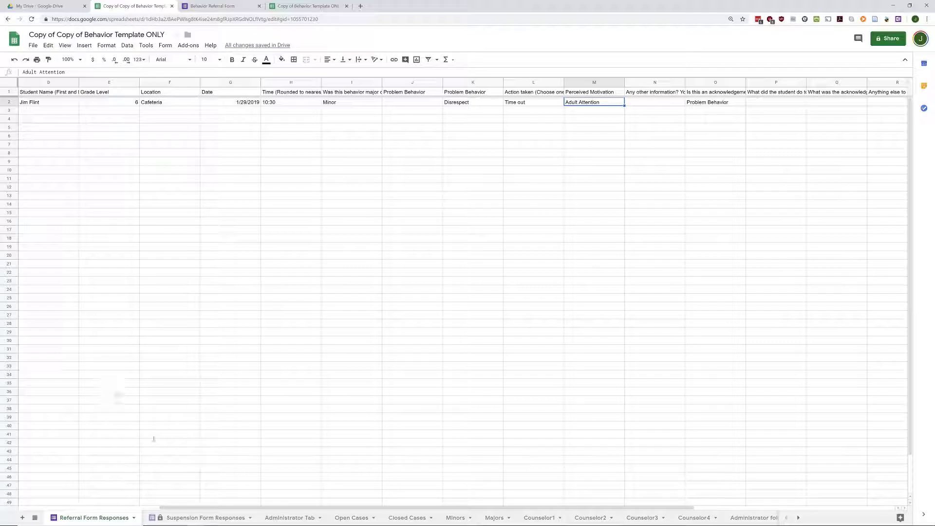
left_click(291, 517)
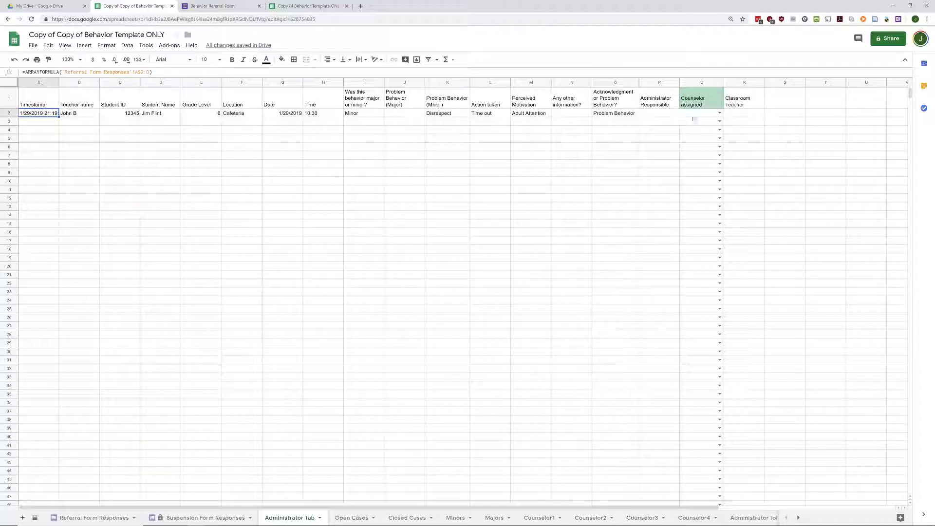
- Review the spreadsheet's notification rule options for triggers and email timing, leaving the settings without saving a rule
left_click(145, 49)
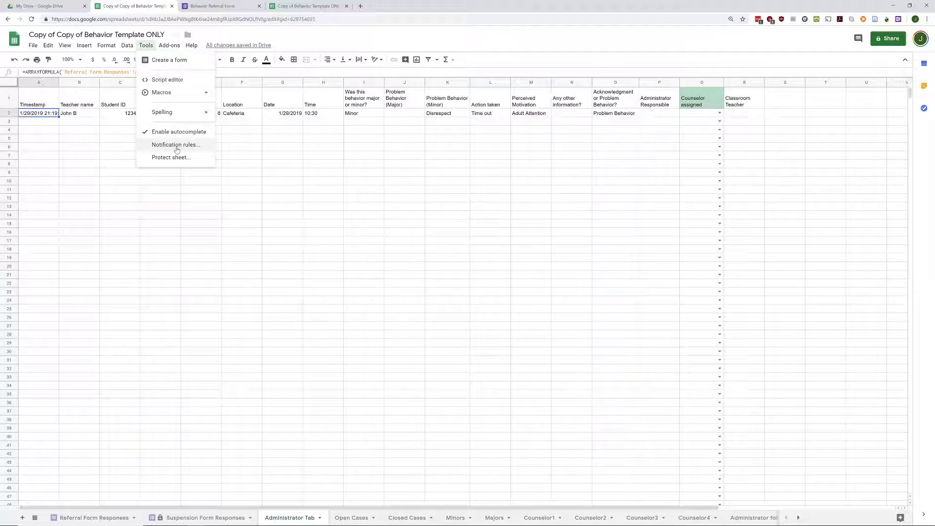
left_click(176, 144)
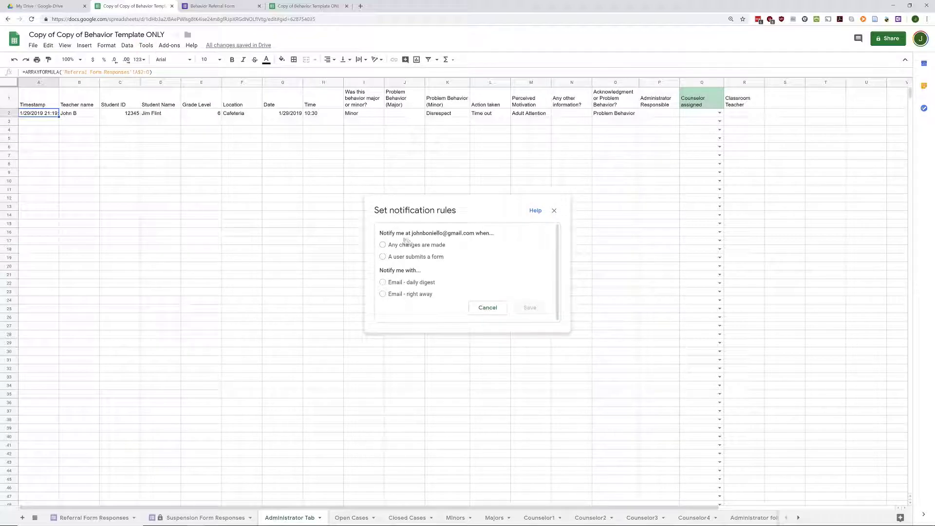
left_click_drag(411, 233, 475, 233)
left_click(425, 284)
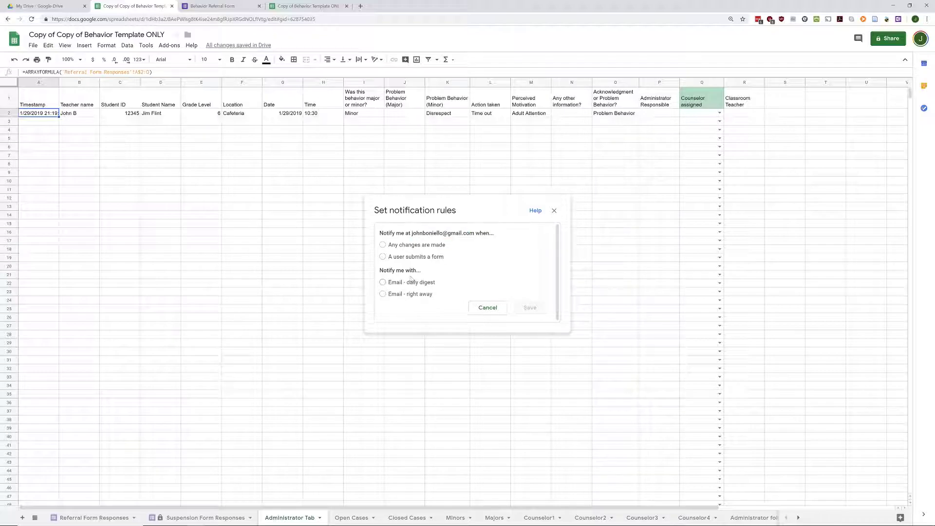
left_click(382, 256)
left_click(476, 308)
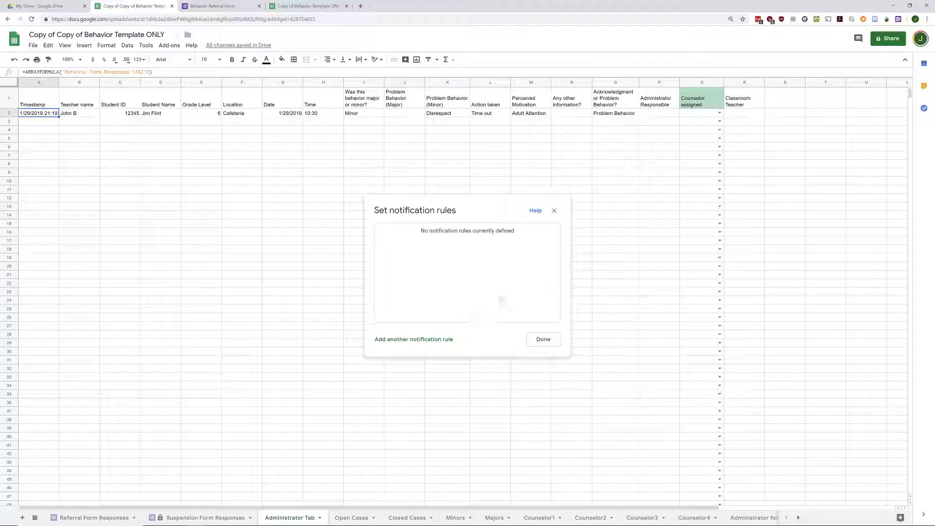
left_click(544, 340)
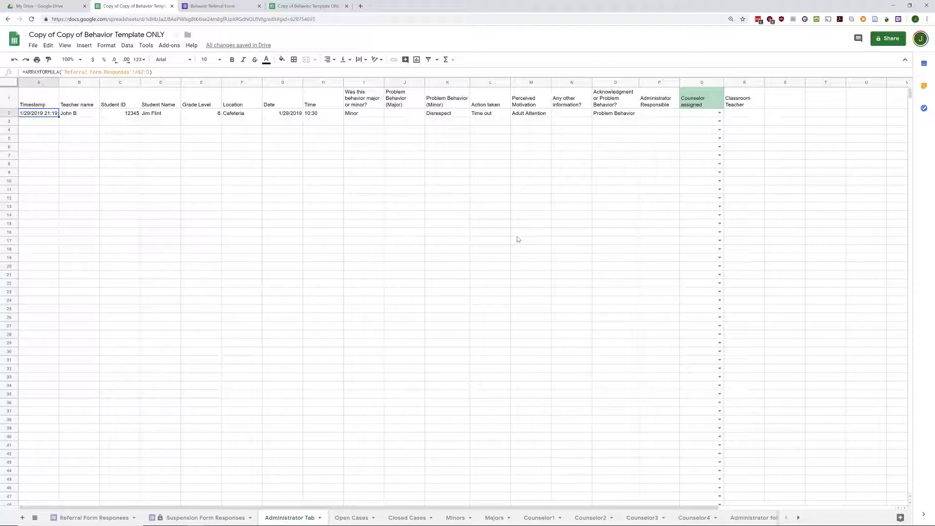
- Examine the list of assignable counselors in the Counselor Names sheet, including the None needed entry
left_click(798, 517)
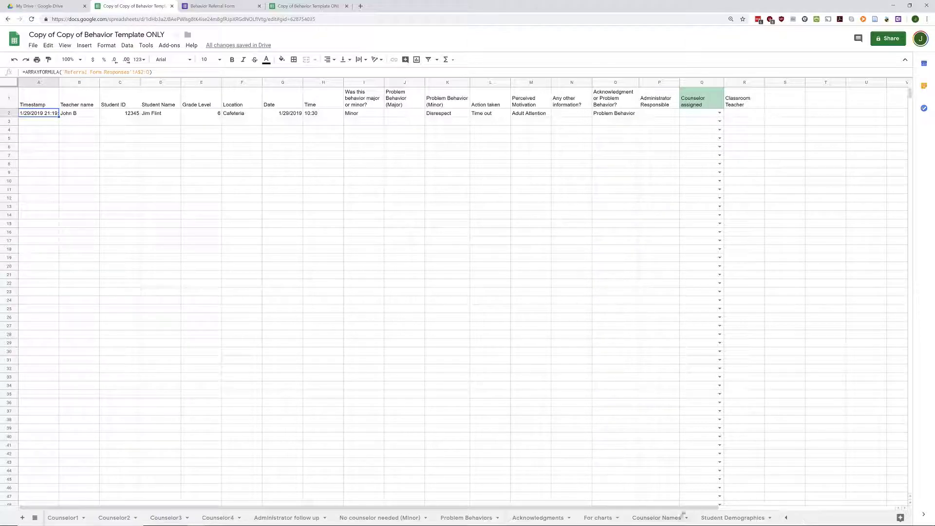
left_click(660, 517)
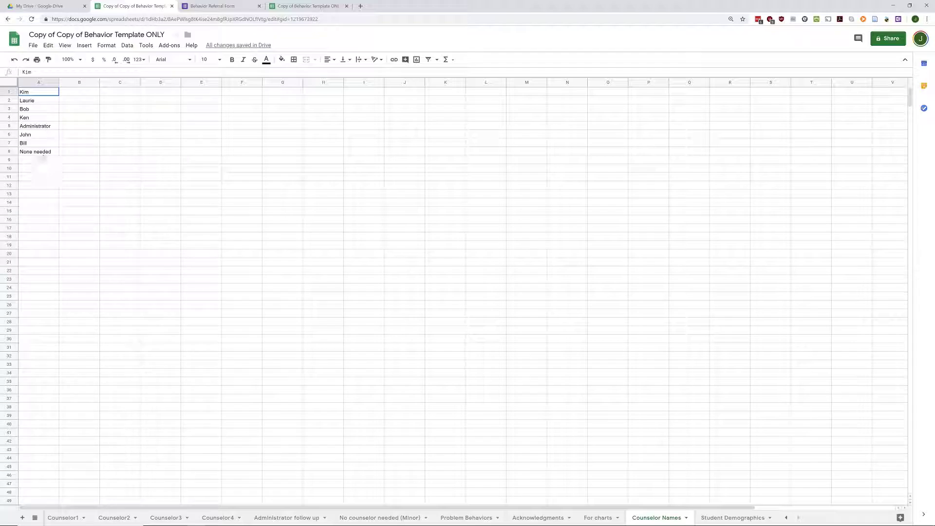
left_click(43, 152)
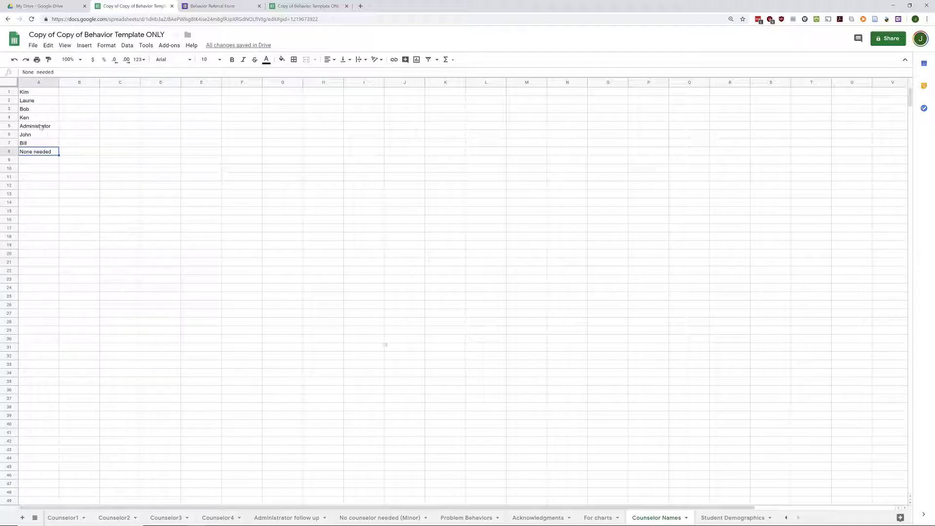
- Set Counselor assigned to None needed for the row 2 referral in Administrator Tab and check the No counselor needed (Minor) sheet
left_click(35, 517)
scroll(61, 450, "up", 3)
left_click(69, 437)
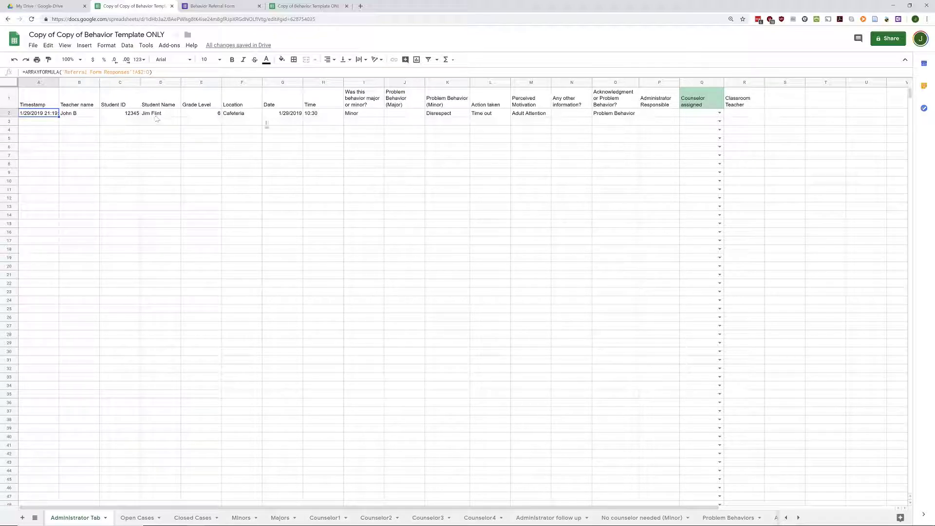
left_click(719, 113)
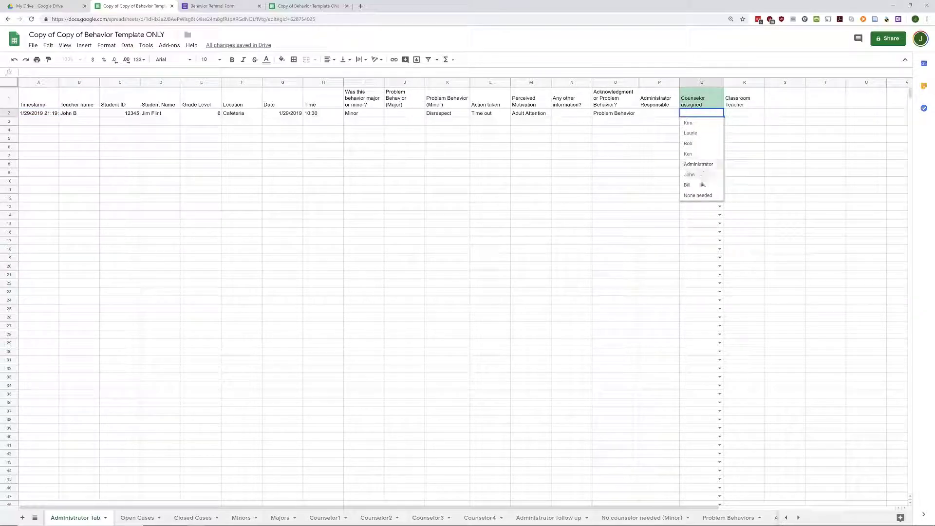
left_click(698, 196)
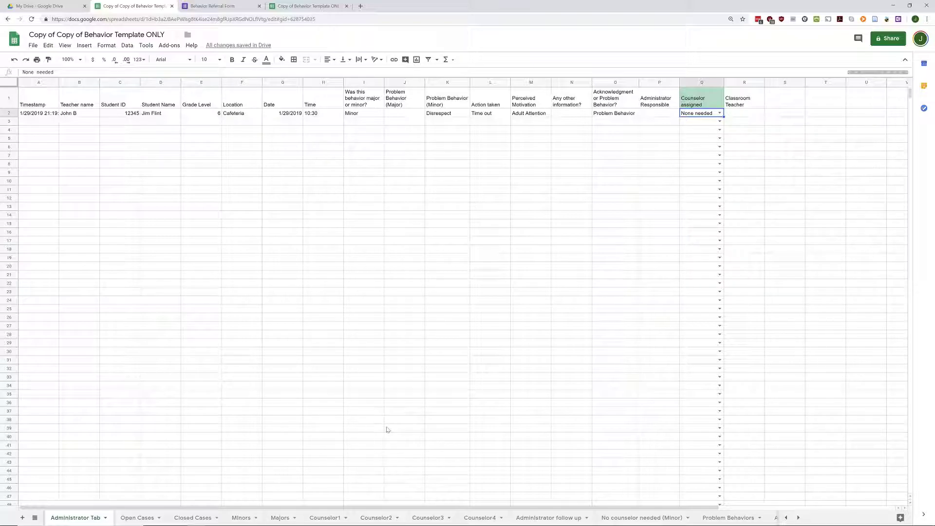
left_click(644, 517)
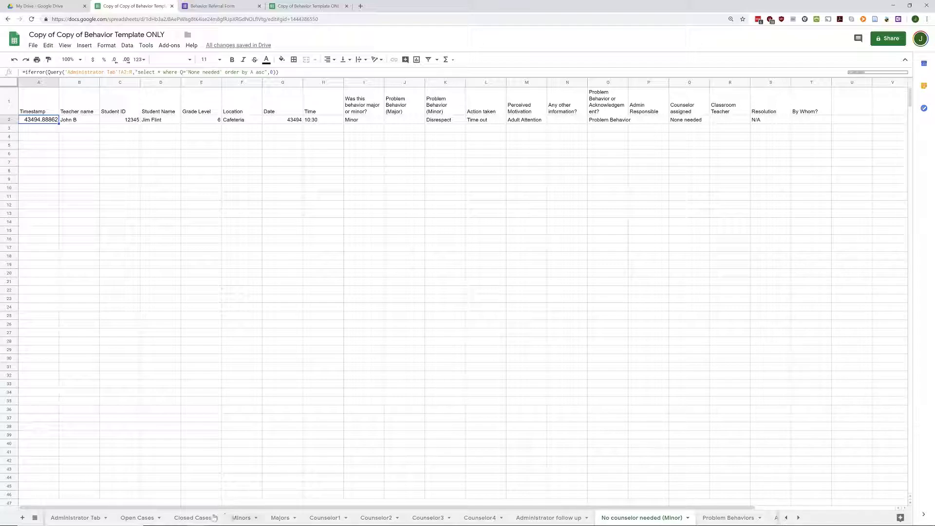
- Assign the first counselor from the Counselor Names list to the row 2 referral in Administrator Tab
left_click(73, 518)
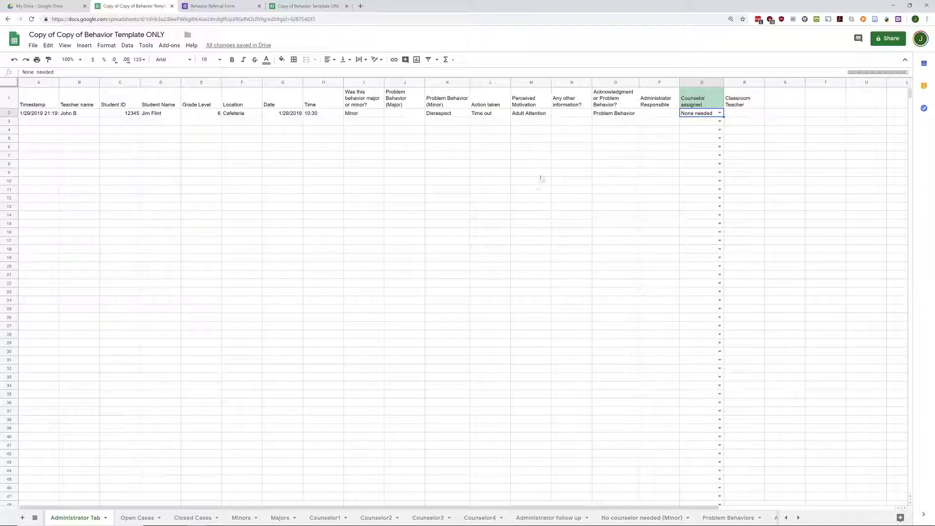
left_click(719, 113)
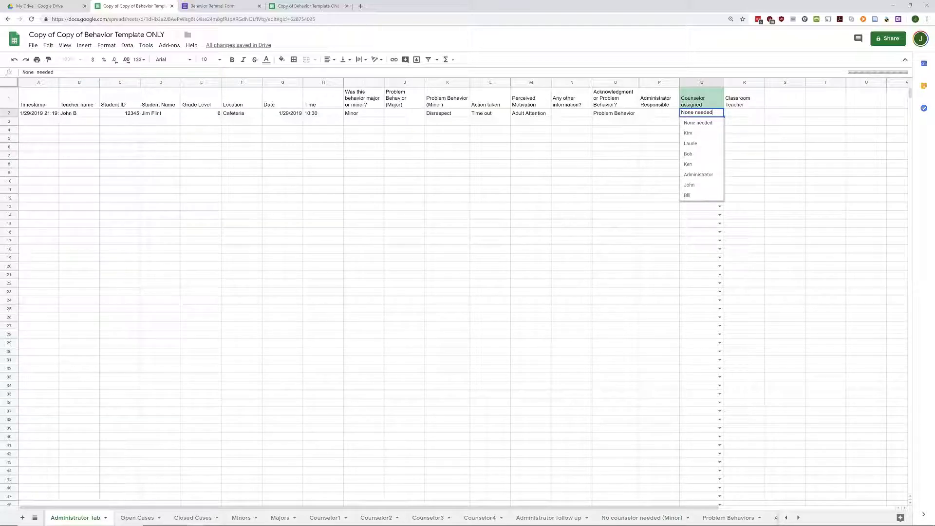
left_click(699, 134)
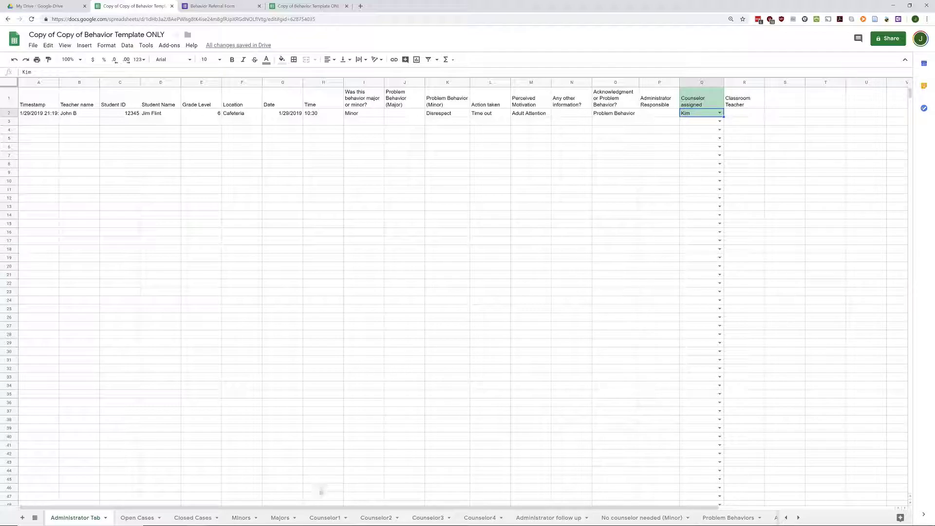
- Check the assigned referral and its Resolution cell in Counselor1, plus its entries in Open Cases and Minors
left_click(314, 517)
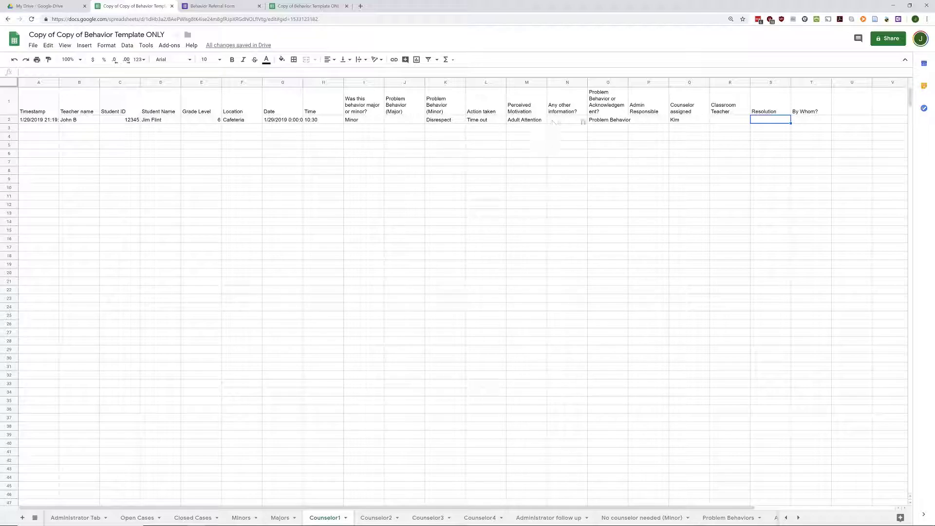
left_click(775, 122)
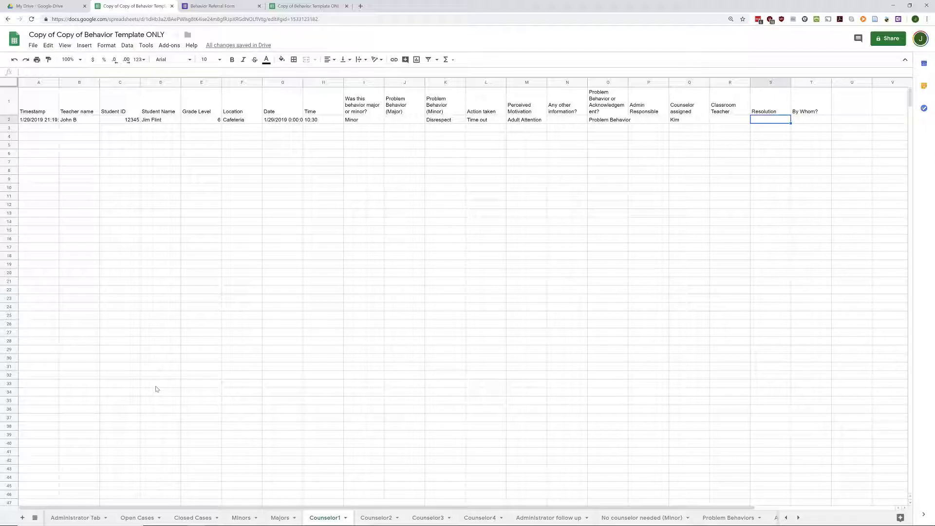
left_click(137, 518)
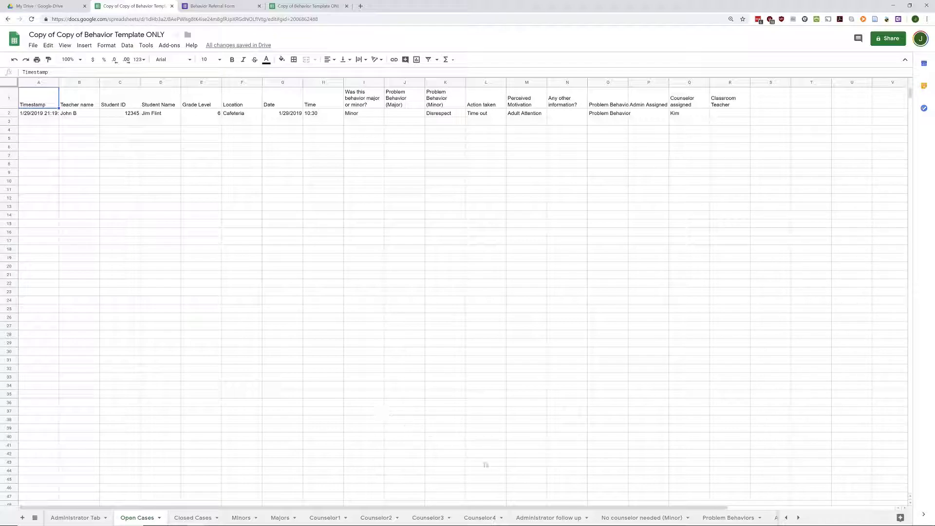
left_click(241, 518)
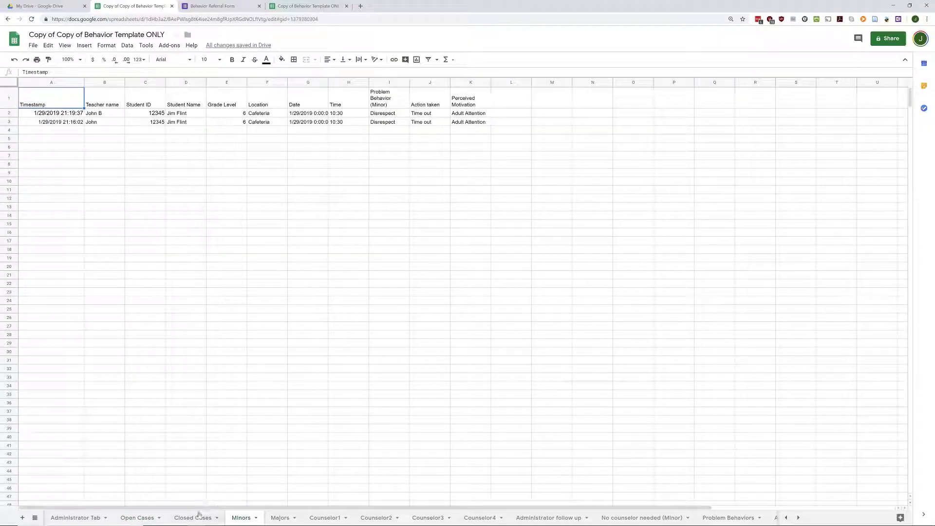
- Enter "spoke to mom" as the Resolution for the row 2 referral in the Counselor1 sheet
left_click(316, 516)
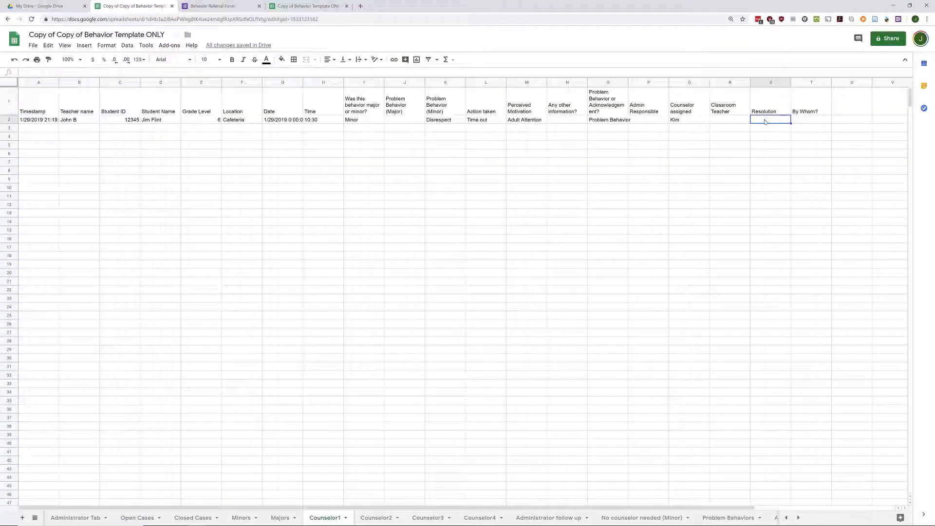
type("spoke to mom")
key("Return")
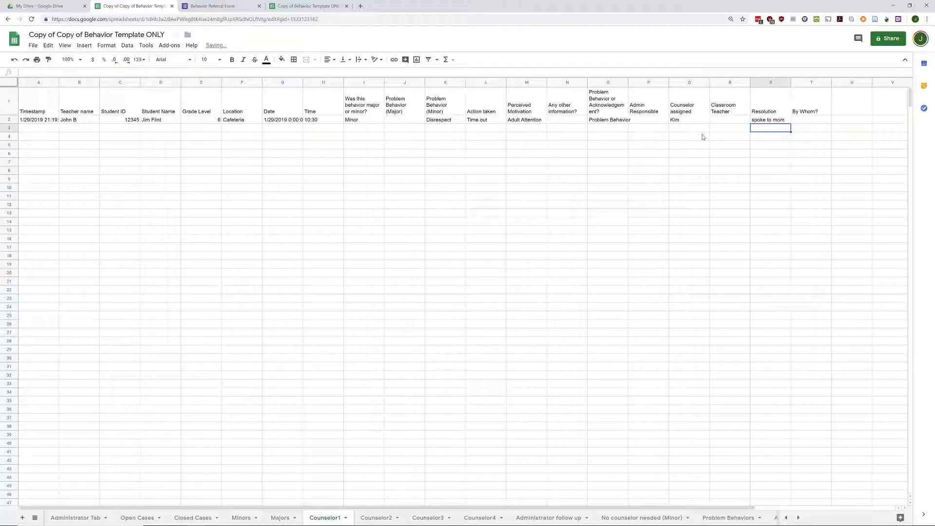
- Check how the resolved referral is listed in Open Cases and Closed Cases, and return to the Counselor1 sheet
left_click(141, 518)
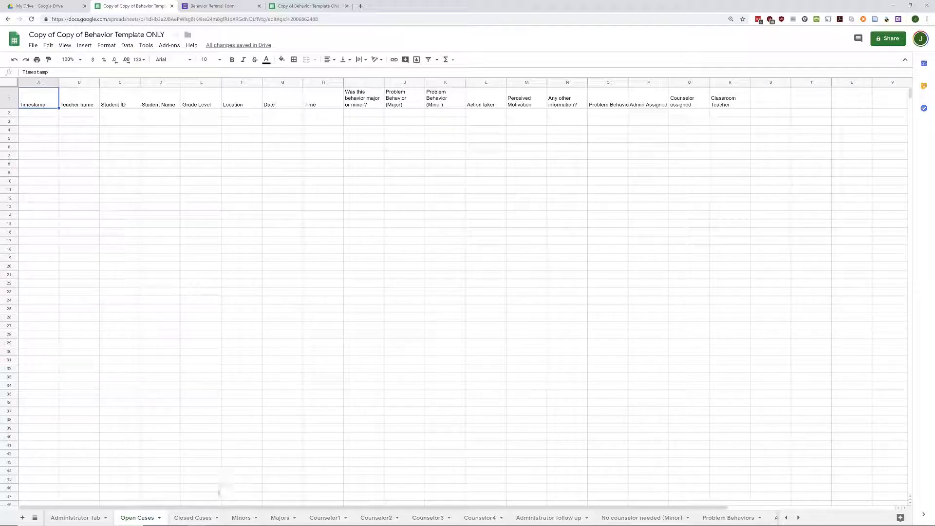
left_click(194, 517)
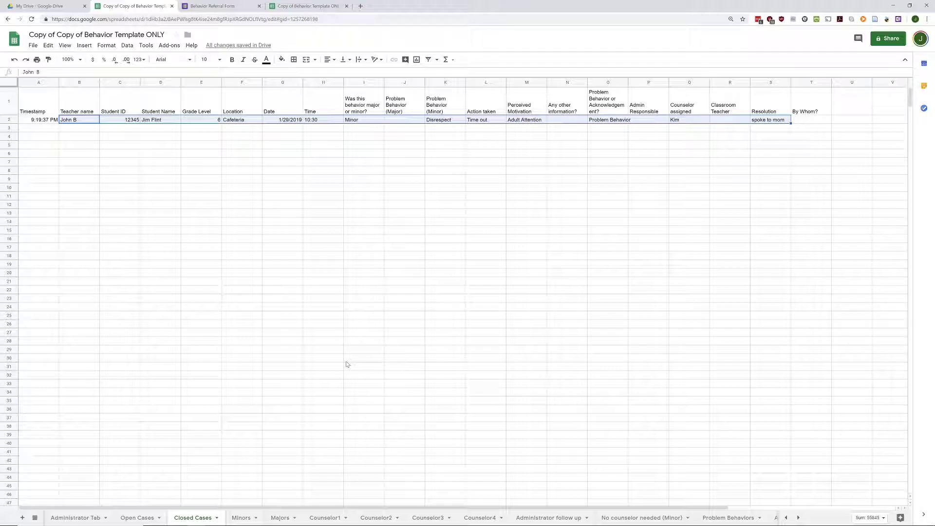
left_click(325, 518)
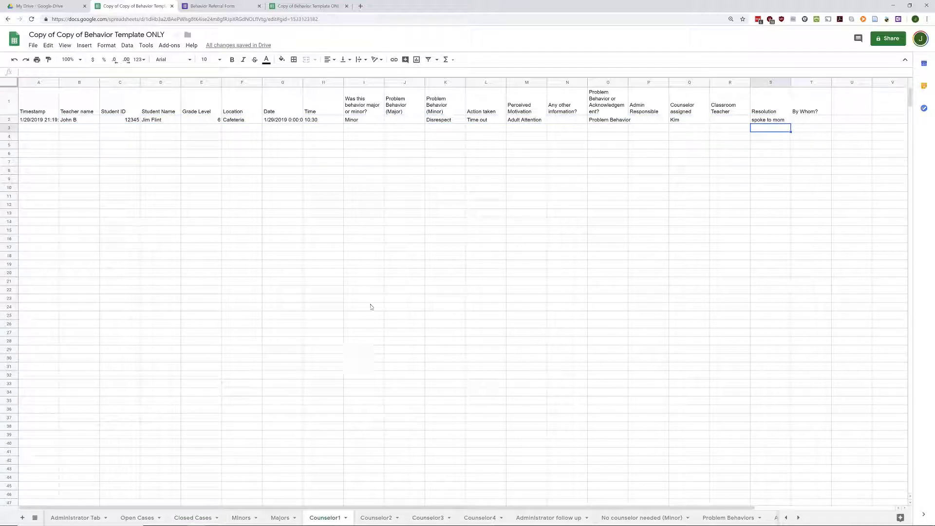
- Remove the extra referral entry in row 3 of the Minors sheet
left_click(241, 518)
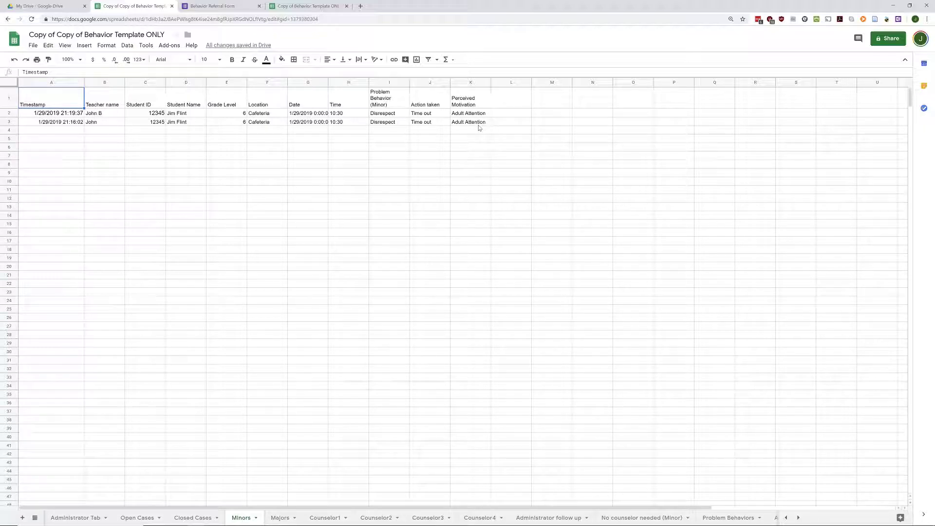
left_click(9, 113)
left_click(8, 122)
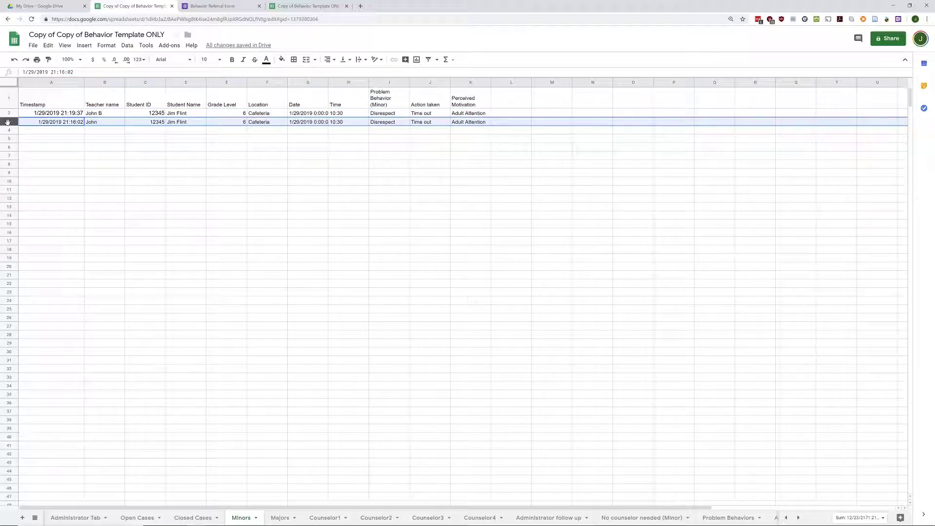
key("ctrl+z")
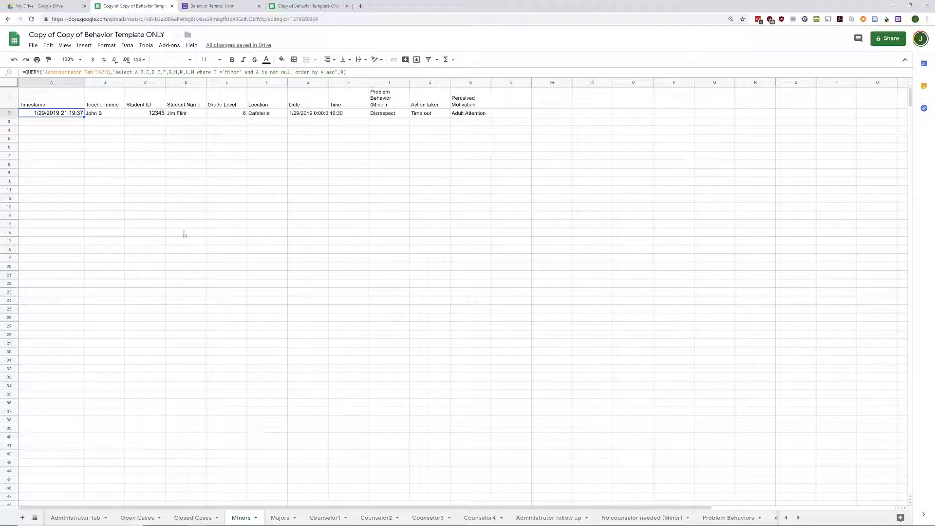
- Review the Majors, Administrator Tab, Problem Behaviors, Acknowledgments and Student Demographics sheets
left_click(280, 517)
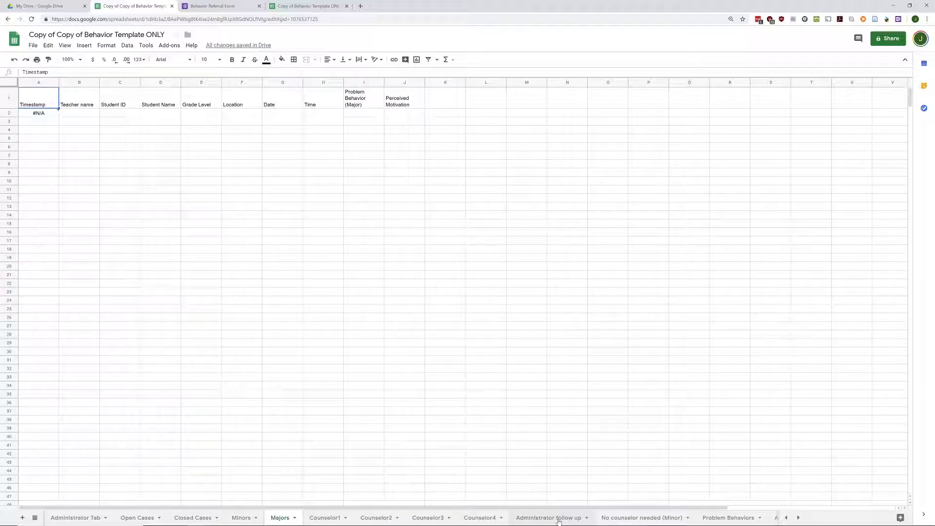
left_click(75, 517)
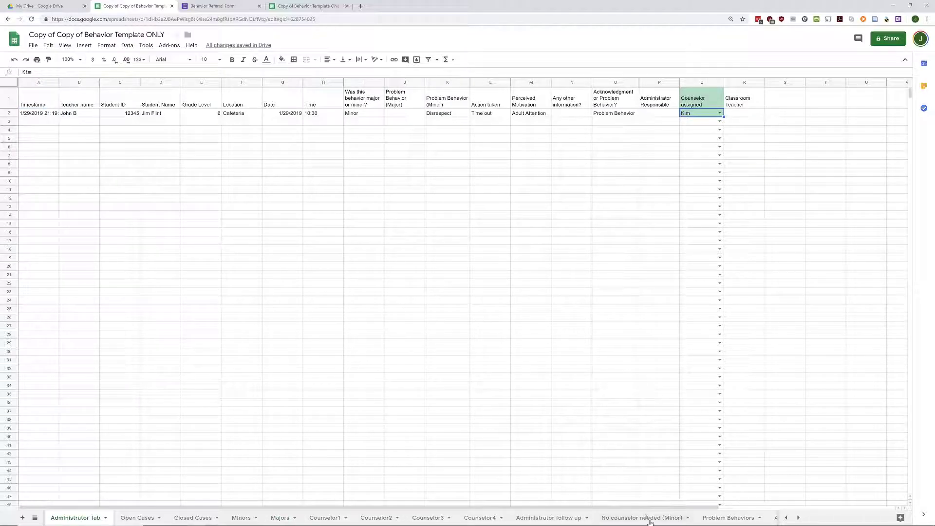
left_click(798, 518)
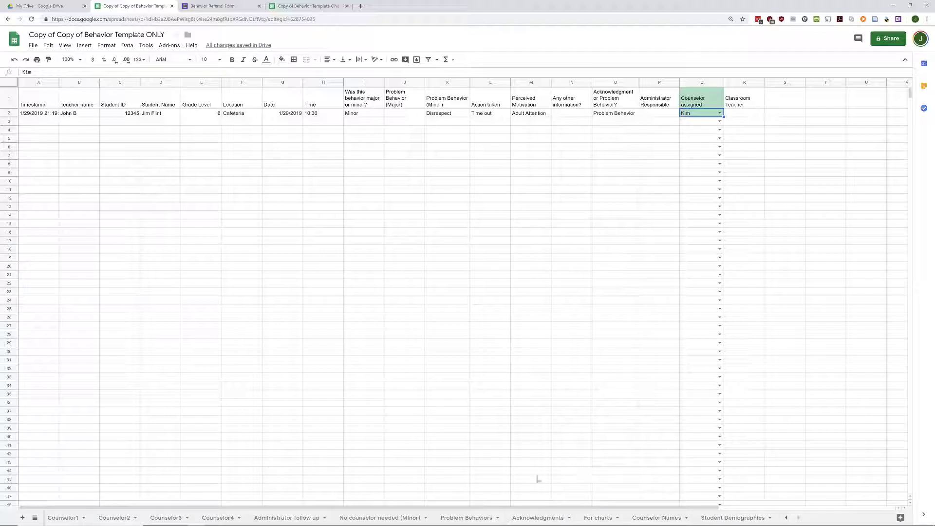
left_click(473, 519)
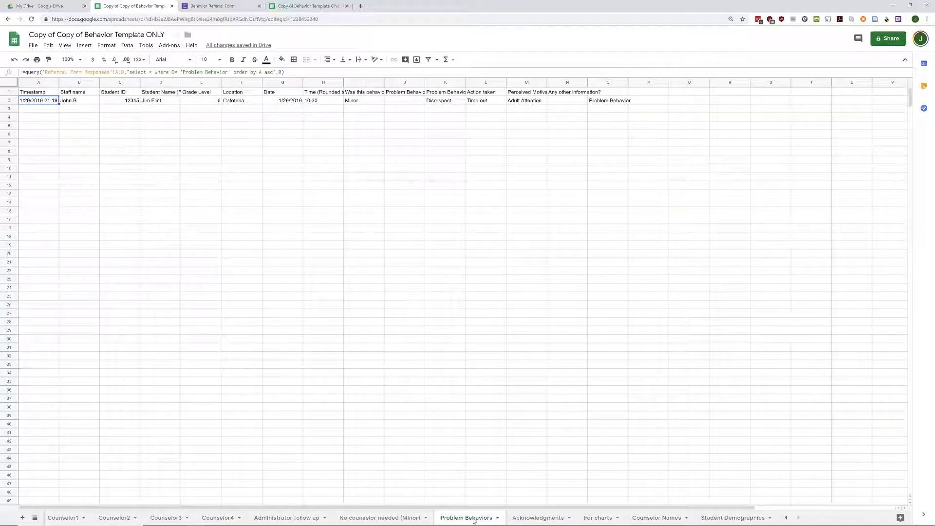
left_click(526, 518)
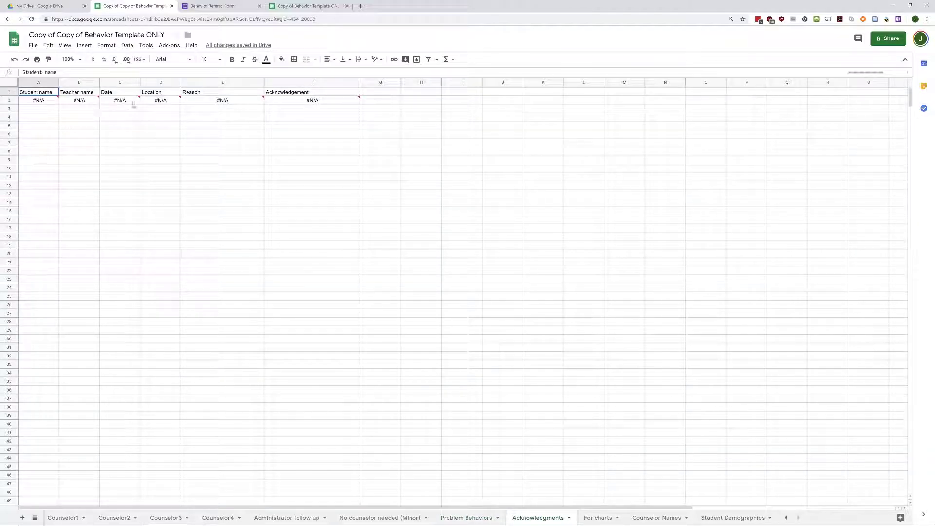
left_click(726, 518)
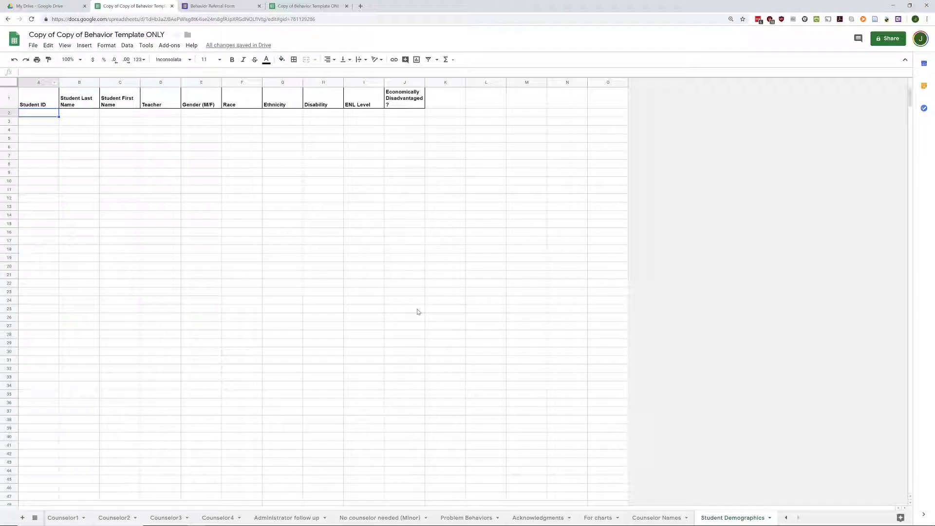
- Copy the student ID from row 2 of the For charts sheet into cell A2 of the Student Demographics sheet
left_click(598, 518)
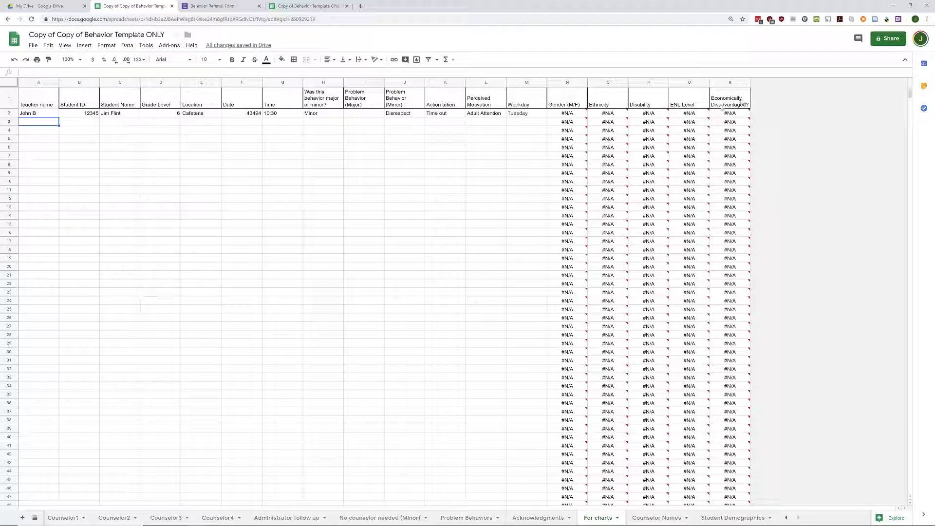
left_click(78, 116)
key("ctrl+c")
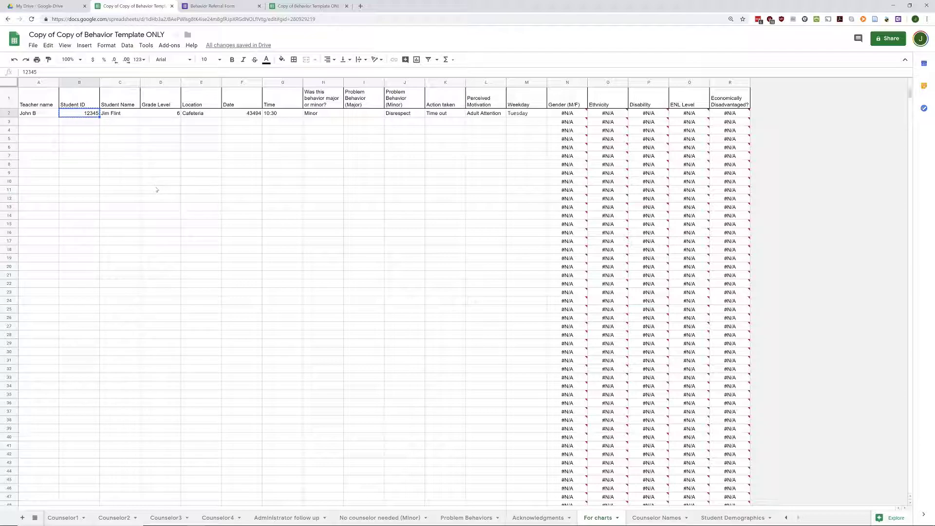
left_click(738, 521)
key("ctrl+v")
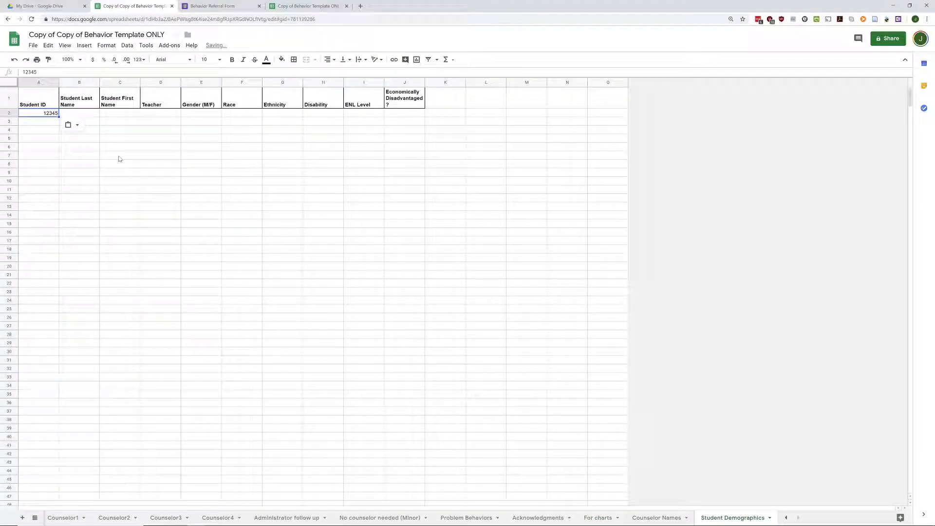
- Fill in the student's last and first name, the teacher's name and gender M in row 2 of Student Demographics
key("Tab")
type("John")
key("Tab")
type("B")
key("Tab")
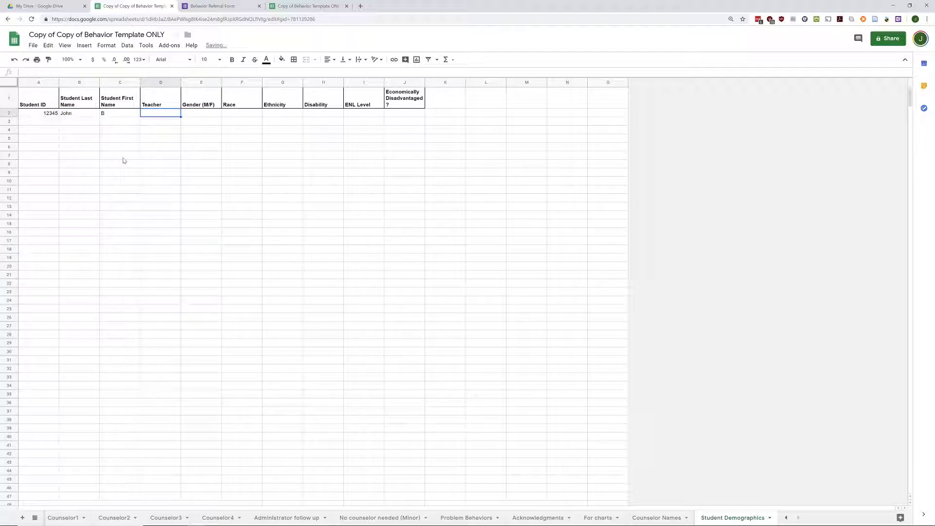
type("Mary")
key("Tab")
type("M")
key("Tab")
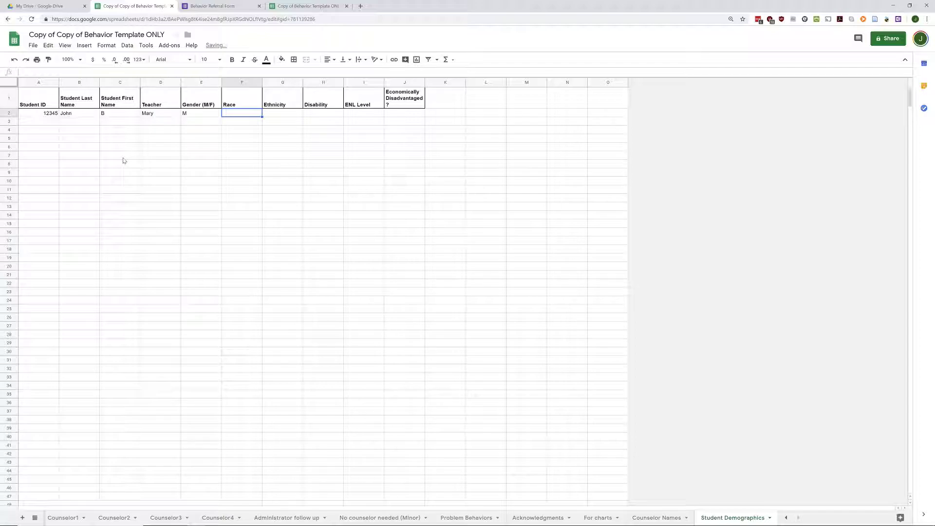
- Set the student's Race to W and Ethnicity to H in row 2
type("H")
key("Tab")
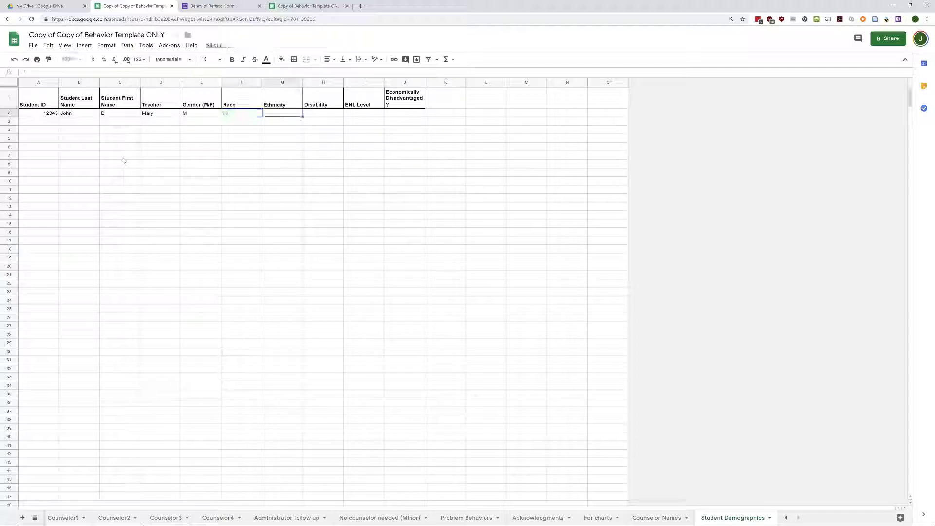
type("H")
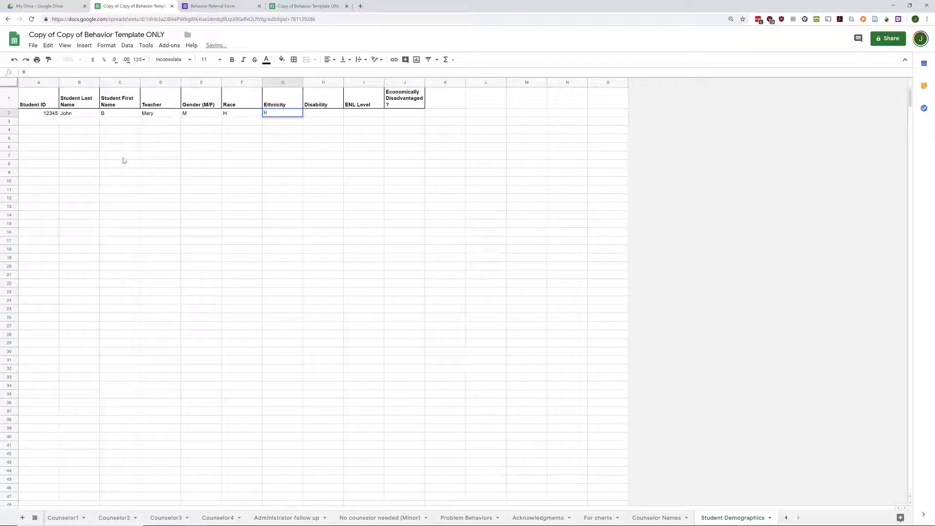
key("shift+Tab")
type("W")
key("Tab")
- Enter LD as the Disability, COMM as the ENL Level and Y for Economically Disadvantaged in row 2
key("Tab")
type("LD")
key("Tab")
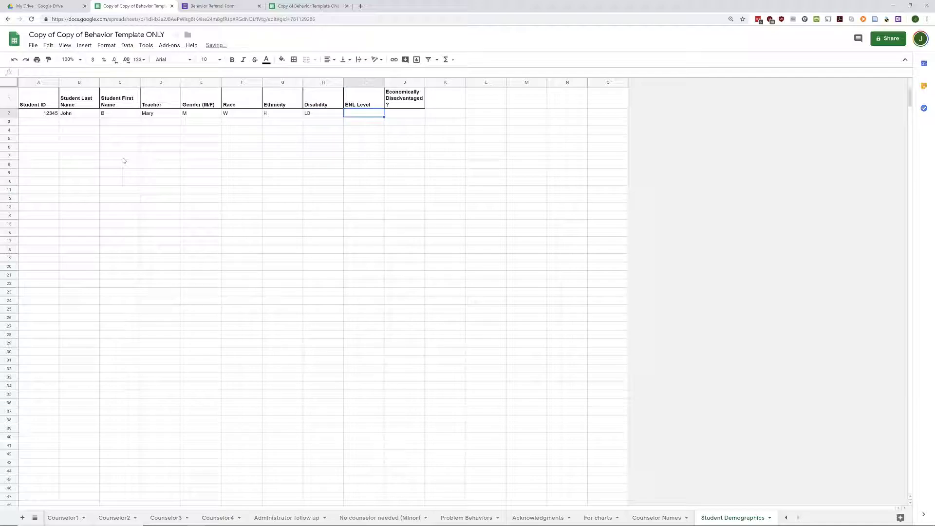
type("COMM")
key("Tab")
type("Y")
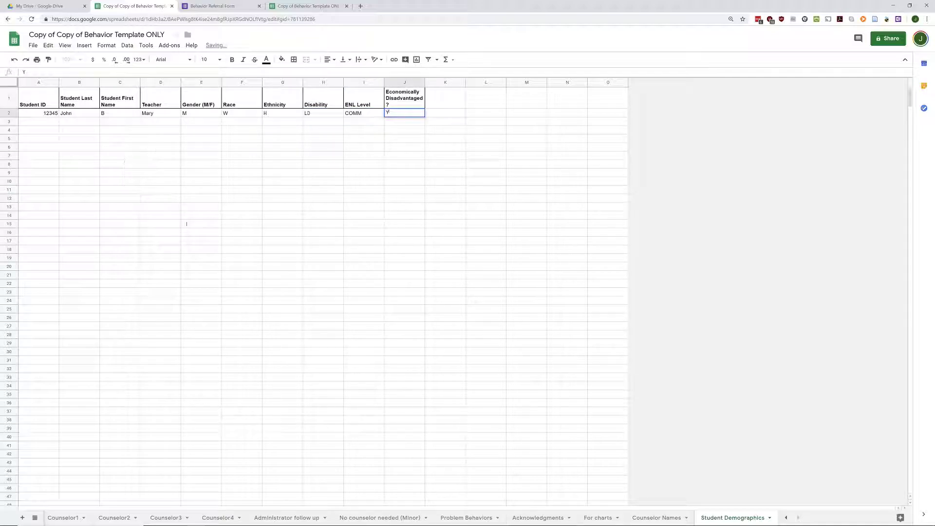
- Check the demographic columns in For charts, and review the Behavior Referral Form, the Referral Form Responses sheet and the Administrator Tab
left_click(592, 518)
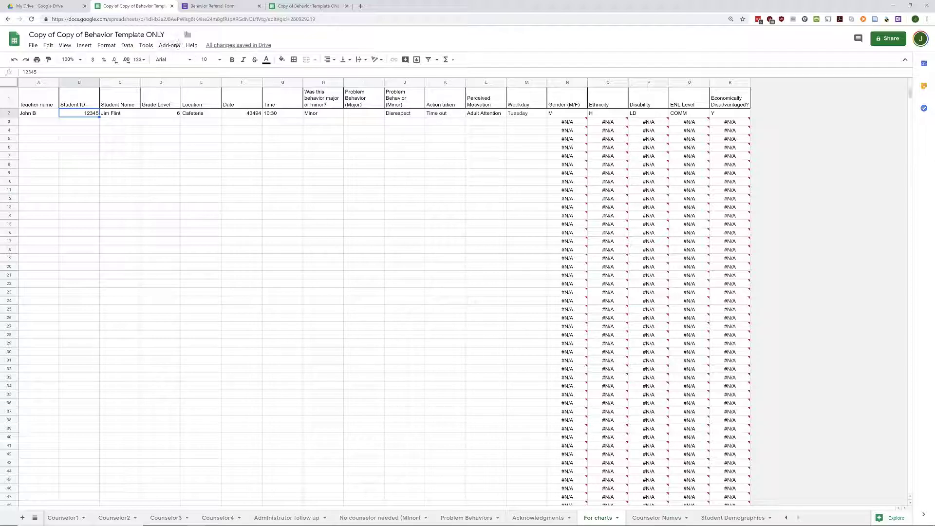
left_click(204, 5)
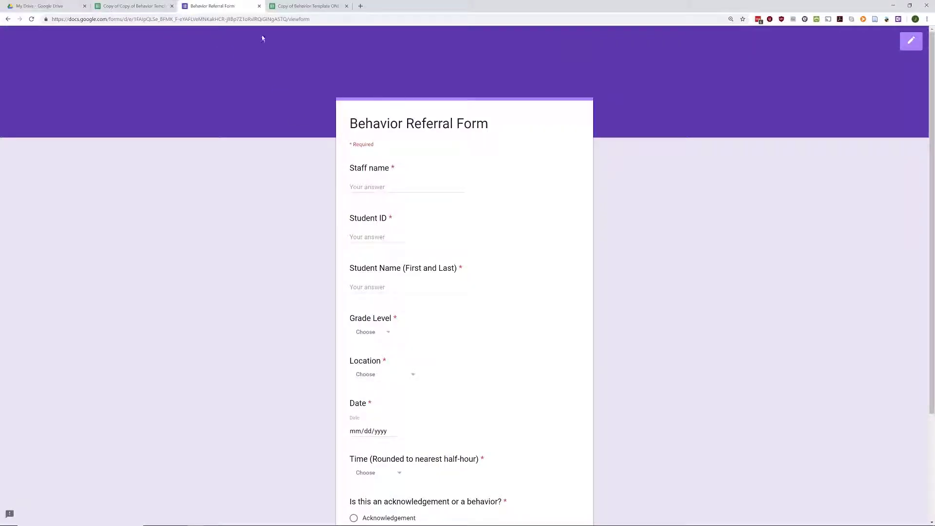
left_click(132, 6)
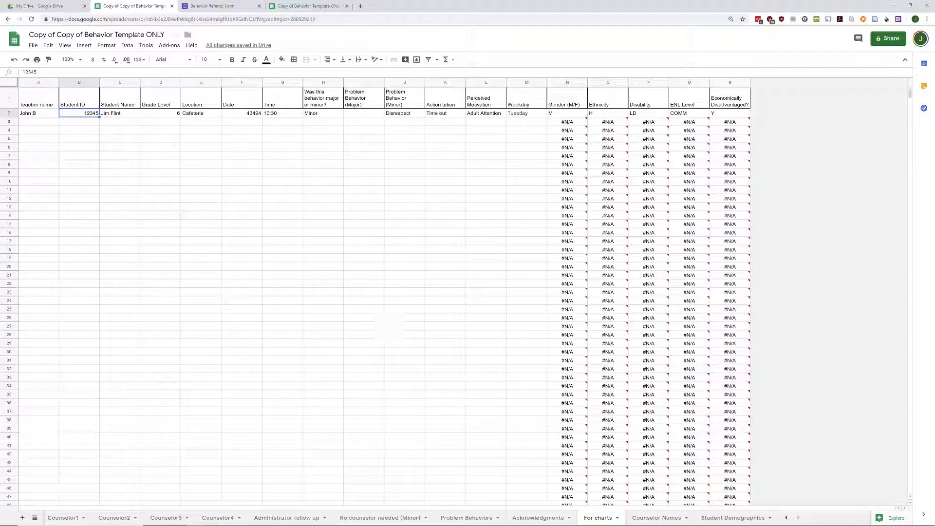
left_click(34, 517)
scroll(73, 452, "up", 5)
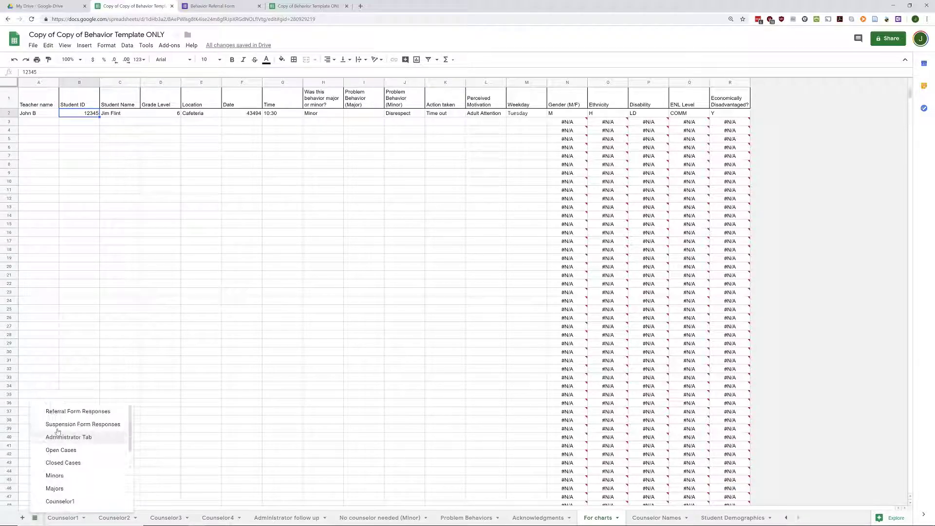
left_click(73, 411)
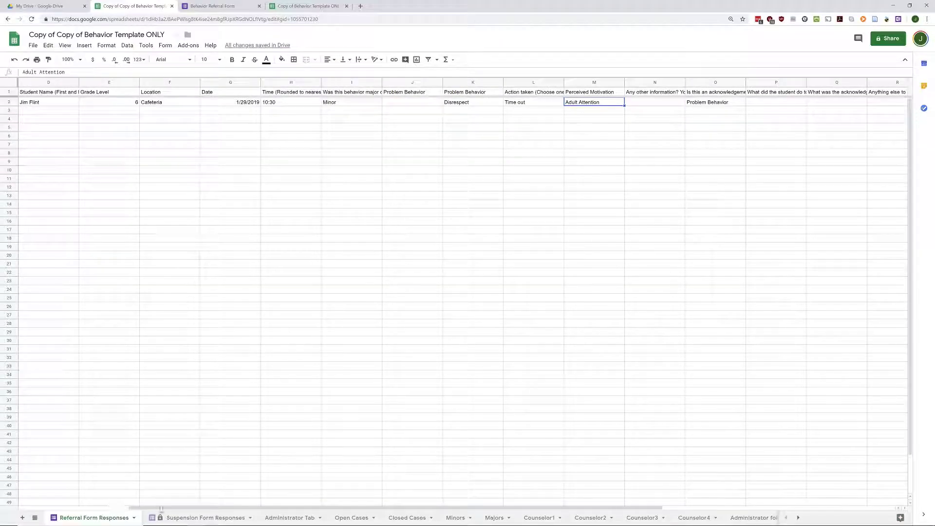
left_click(292, 517)
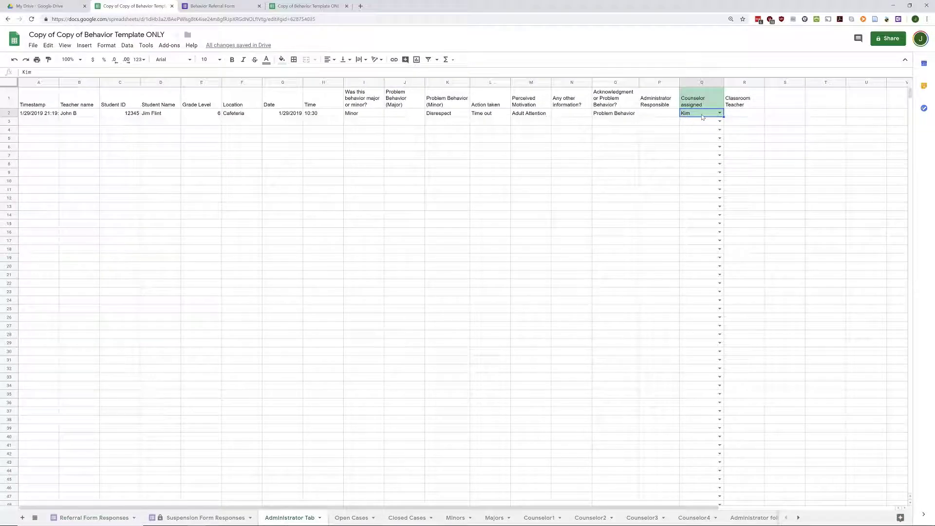